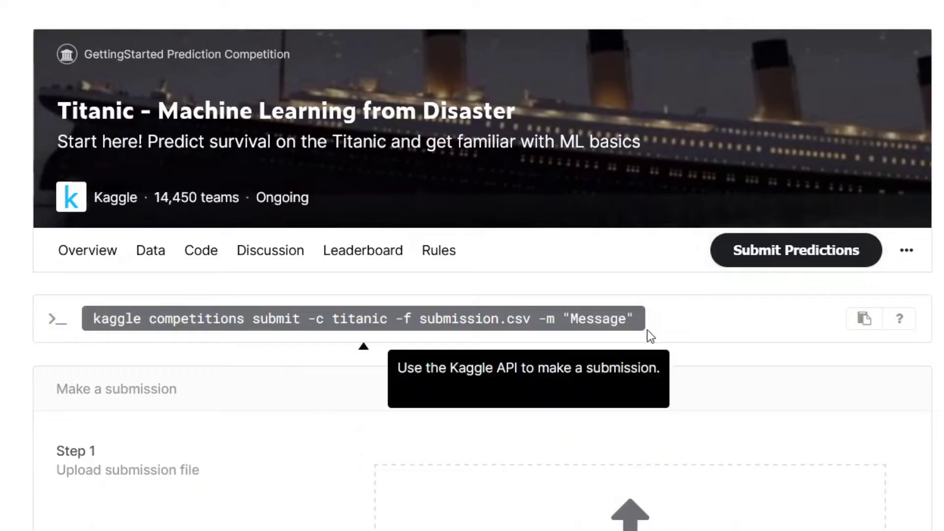
# Start uploading gender_submission.csv as the Titanic competition submission.
pyautogui.scroll(-2, 514, 527)
pyautogui.scroll(-2, 514, 527)
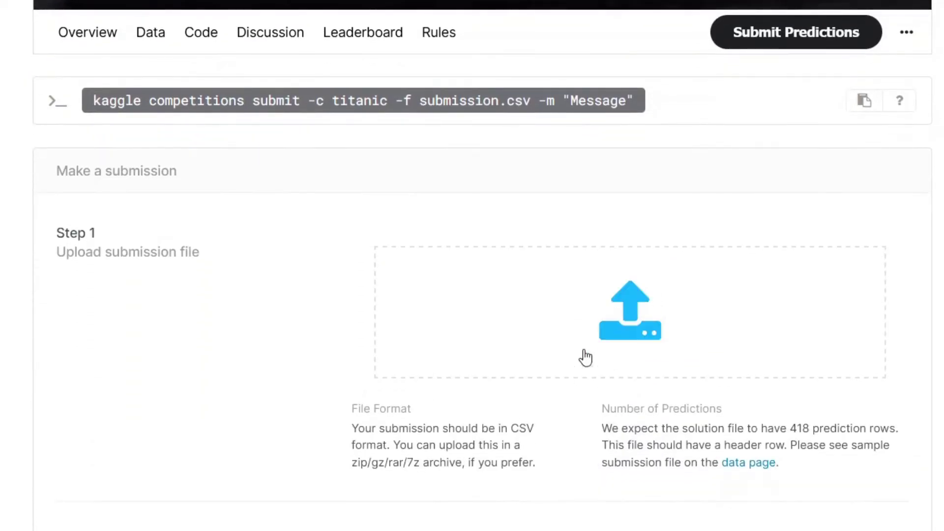
pyautogui.click(596, 337)
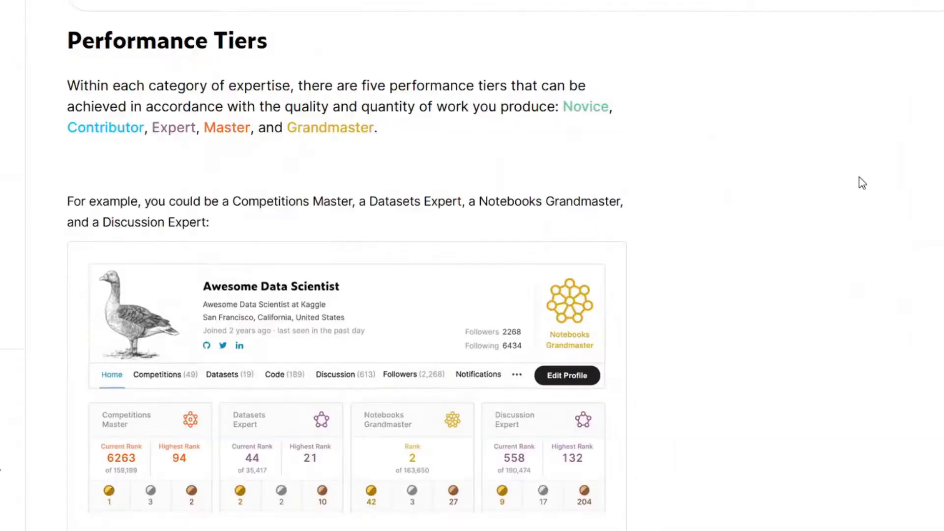
# Scroll through the Progression article's performance tier requirements.
pyautogui.scroll(-15, 862, 183)
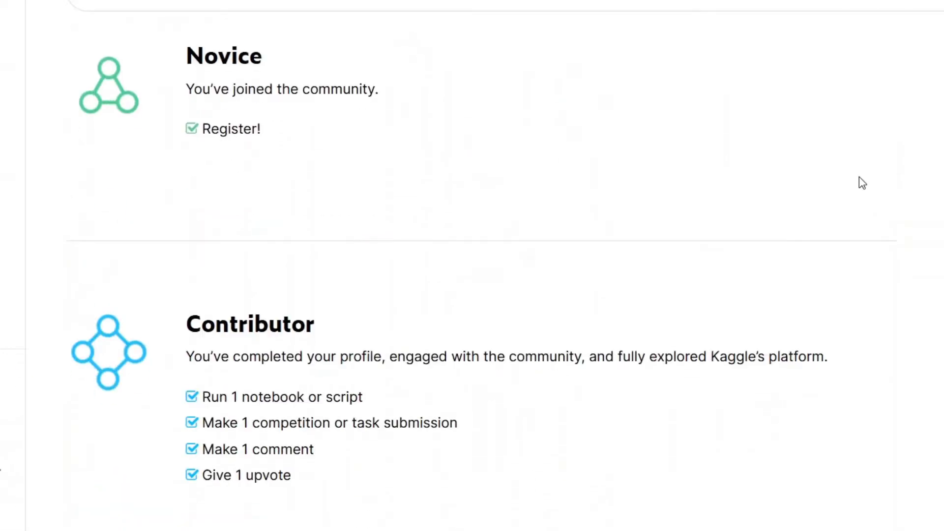
pyautogui.scroll(-4, 862, 183)
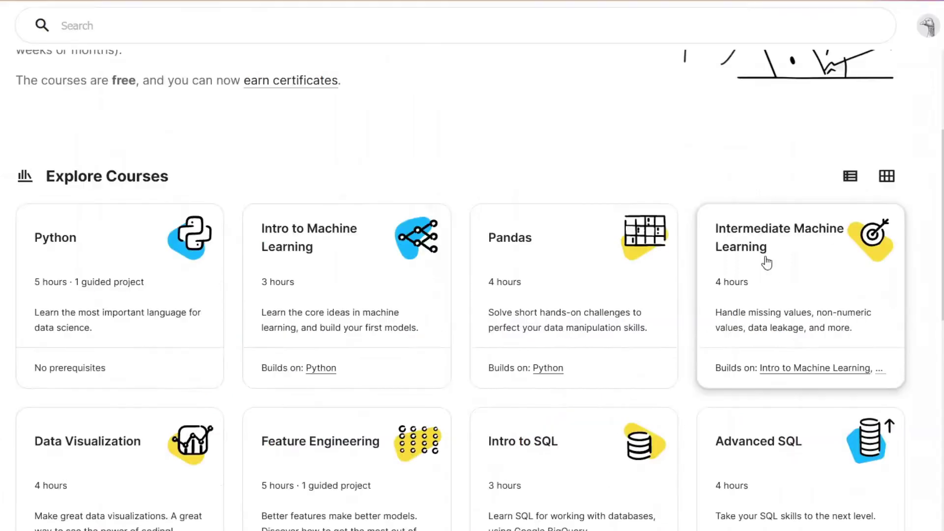
pyautogui.scroll(-2, 765, 261)
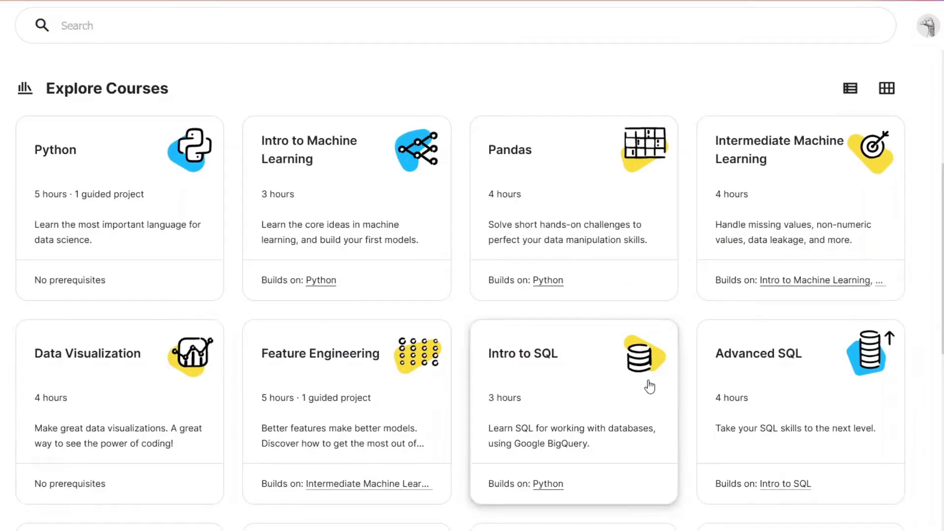
pyautogui.scroll(-6, 760, 389)
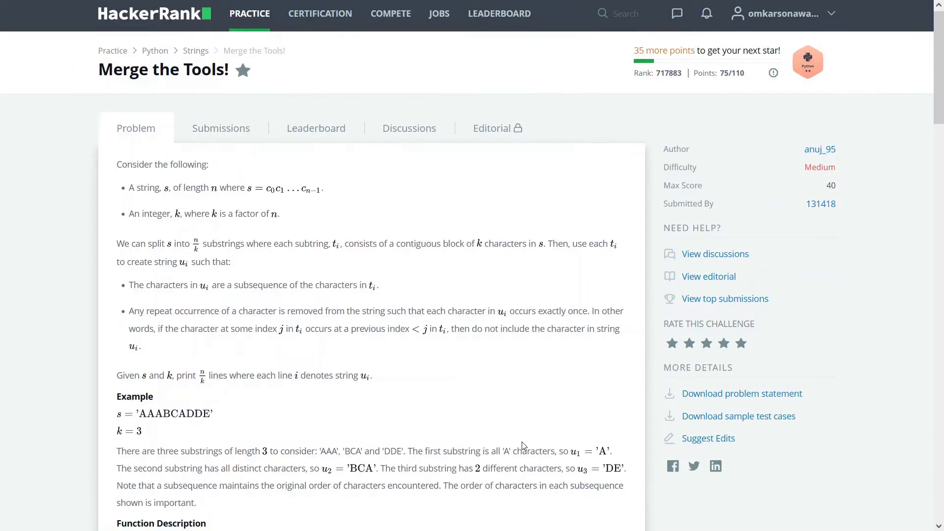
# Scroll to the Merge the Tools! code editor and submit the solution against all test cases.
pyautogui.scroll(-5, 522, 444)
pyautogui.scroll(-5, 645, 402)
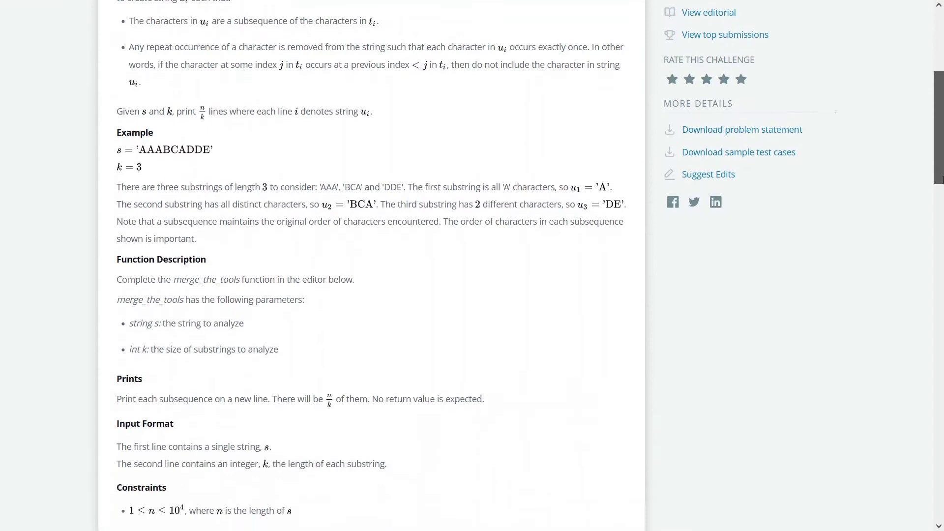
pyautogui.moveTo(941, 222); pyautogui.dragTo(917, 501)
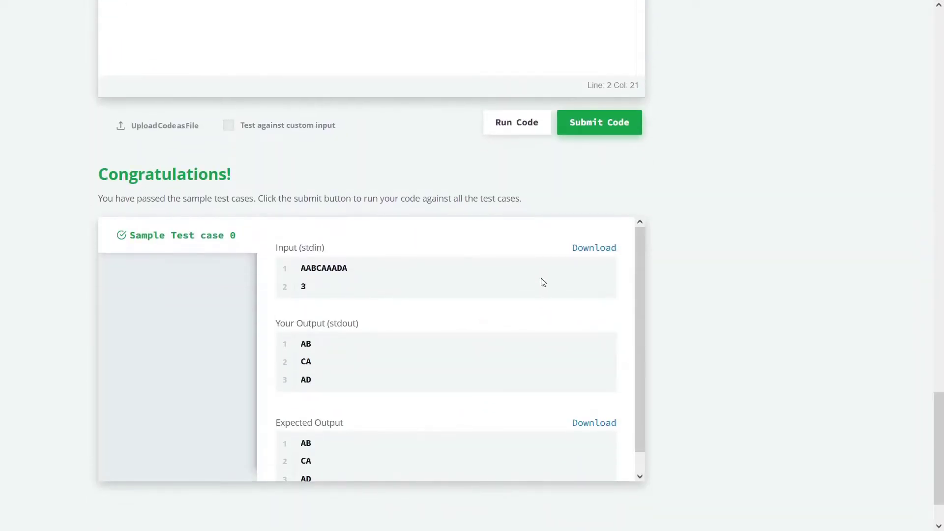
pyautogui.click(629, 126)
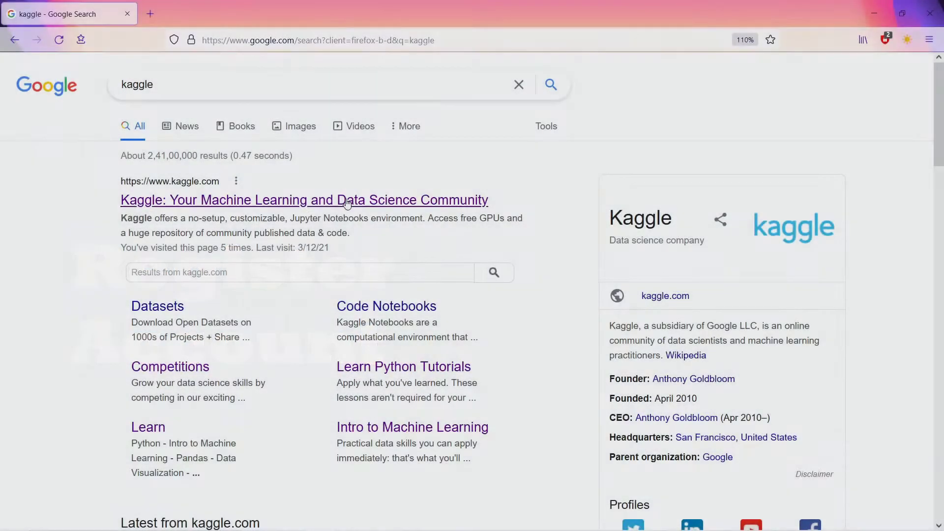
# Open the Kaggle homepage from the Google 'kaggle' search results.
pyautogui.click(347, 200)
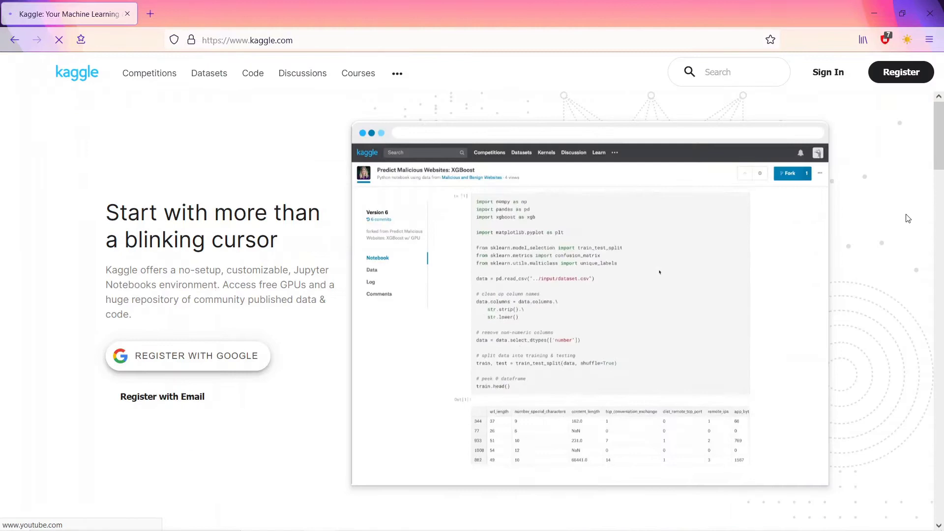
pyautogui.middleClick(907, 218)
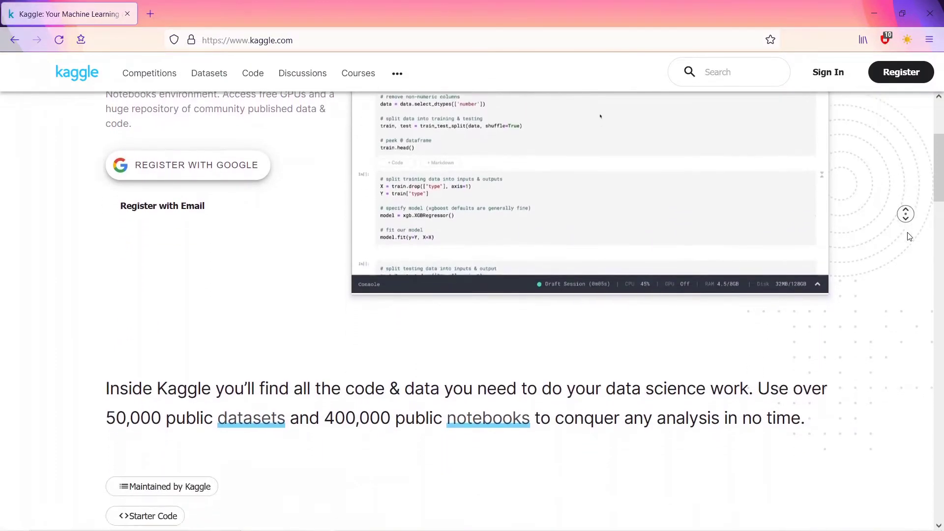
pyautogui.click(446, 348)
# Register with Google, replacing the pre-filled full name, and accept the privacy policy and terms.
pyautogui.click(446, 263)
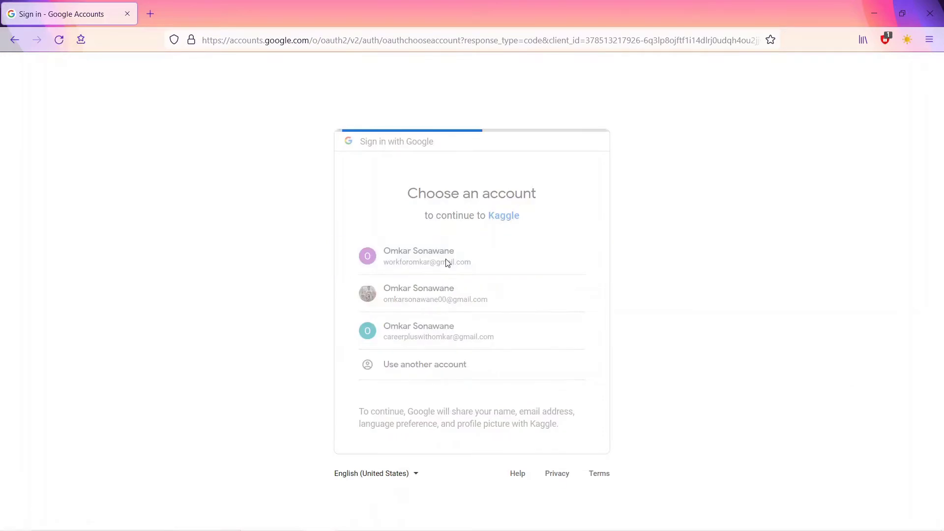
pyautogui.moveTo(476, 241); pyautogui.dragTo(389, 240)
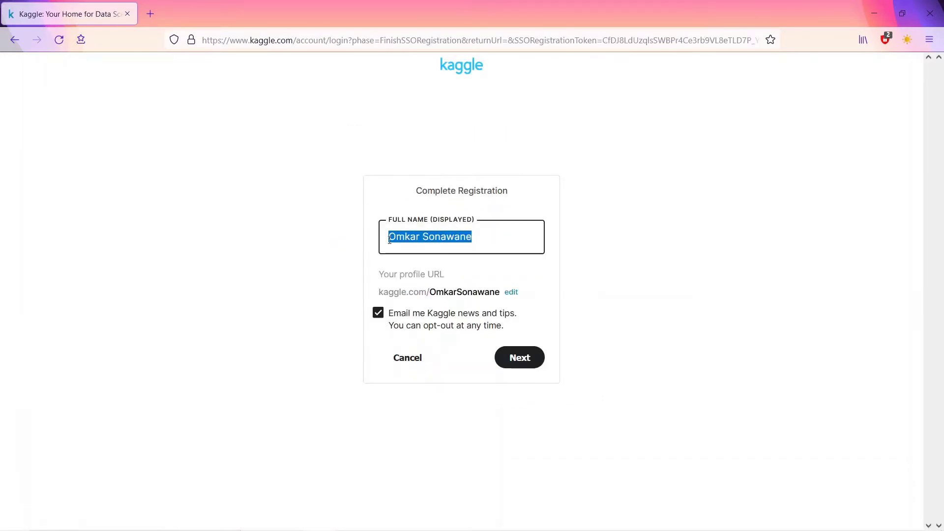
pyautogui.press('BackSpace')
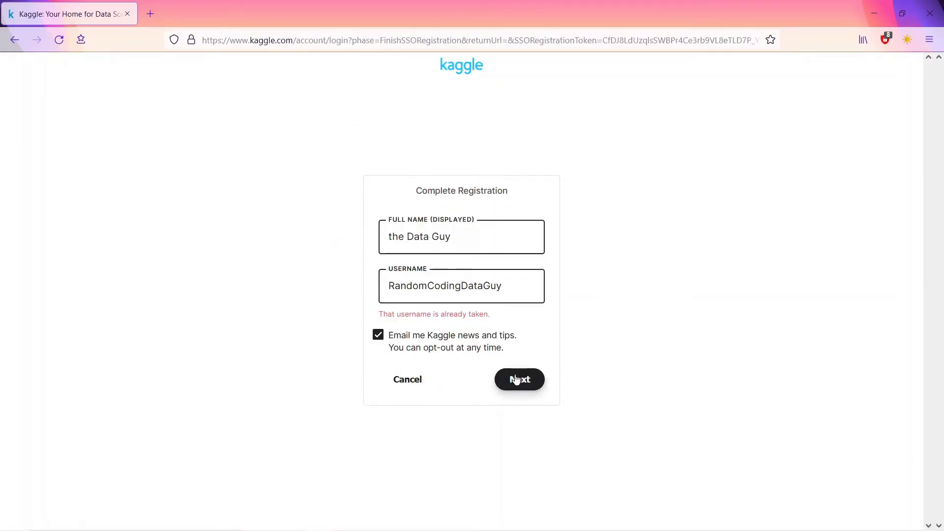
pyautogui.click(516, 379)
pyautogui.click(552, 425)
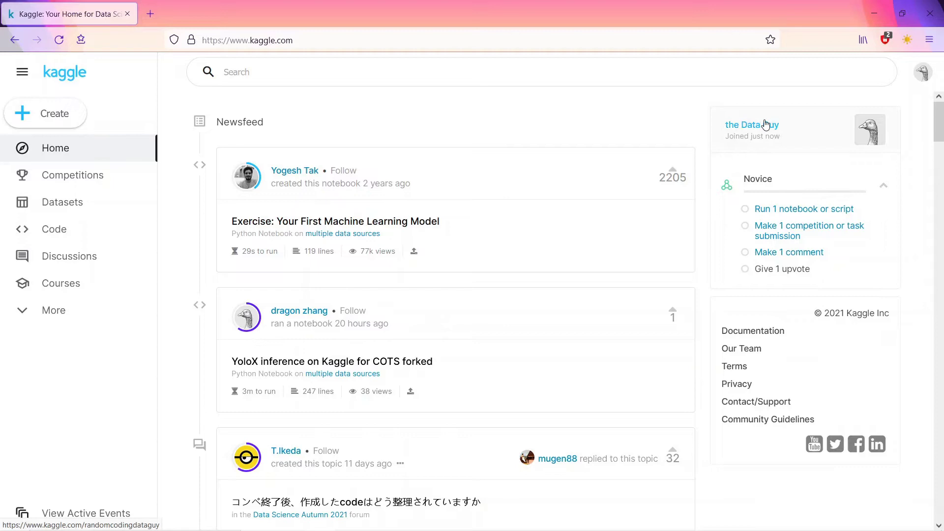
# Filter Competitions to Featured, browse the results, then remove the Featured filter.
pyautogui.click(765, 125)
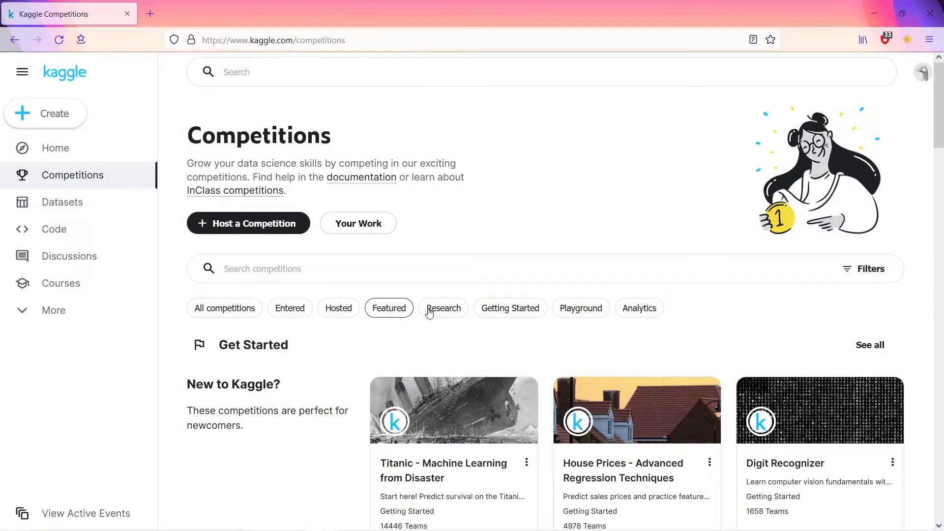
pyautogui.click(387, 308)
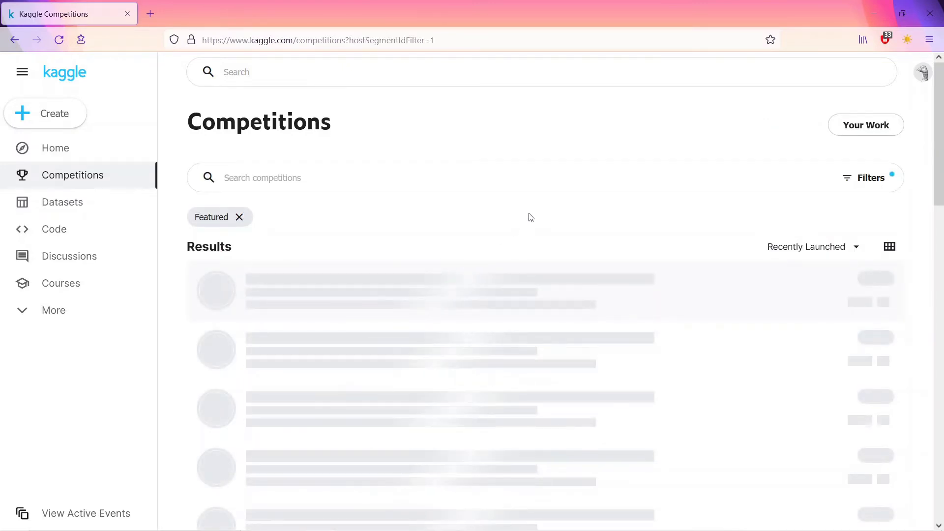
pyautogui.scroll(-5, 530, 226)
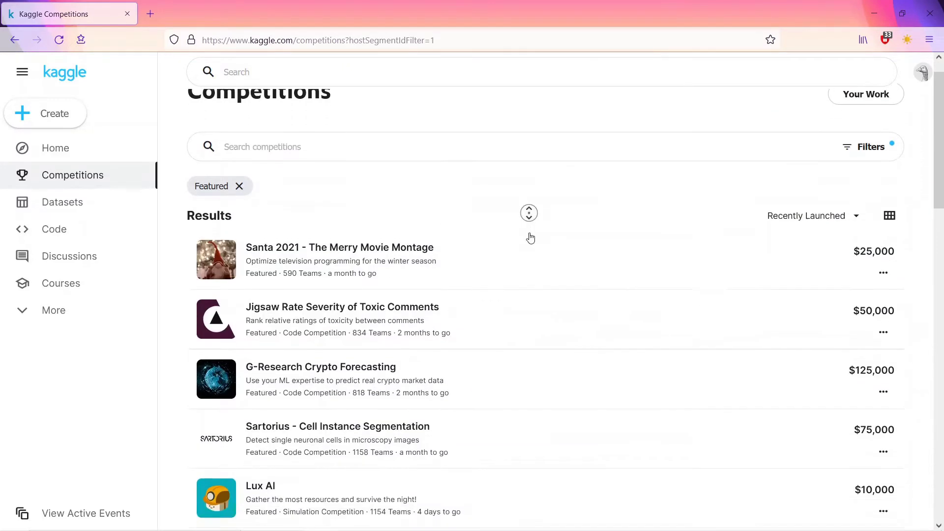
pyautogui.scroll(-6, 531, 240)
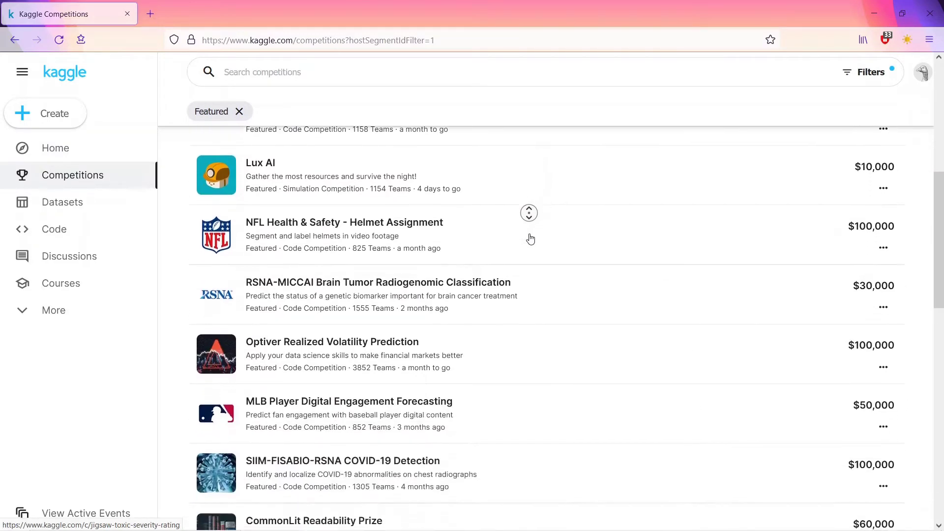
pyautogui.scroll(-5, 530, 240)
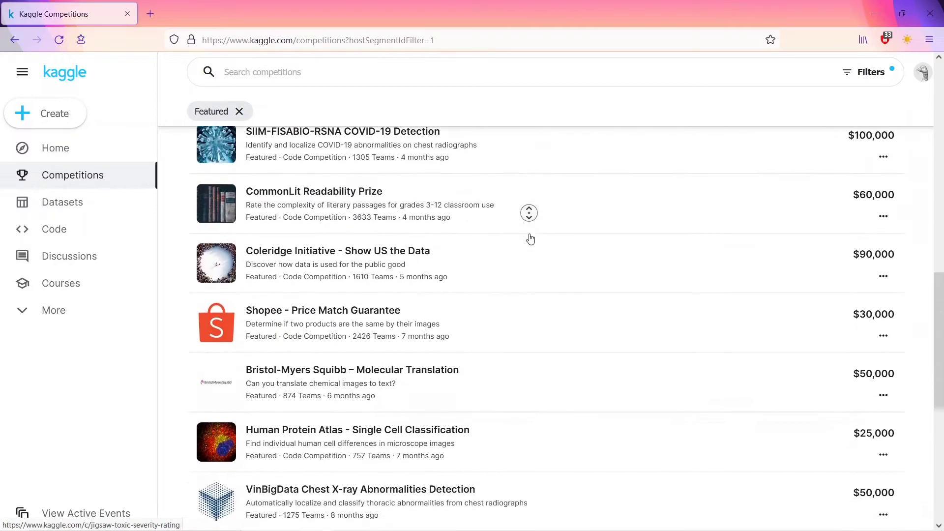
pyautogui.scroll(3, 531, 156)
pyautogui.scroll(15, 532, 156)
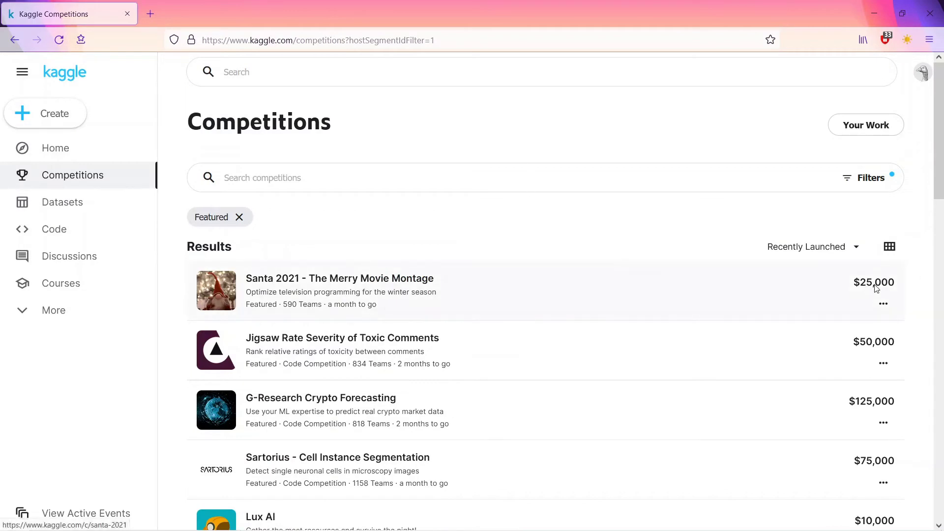
pyautogui.click(238, 218)
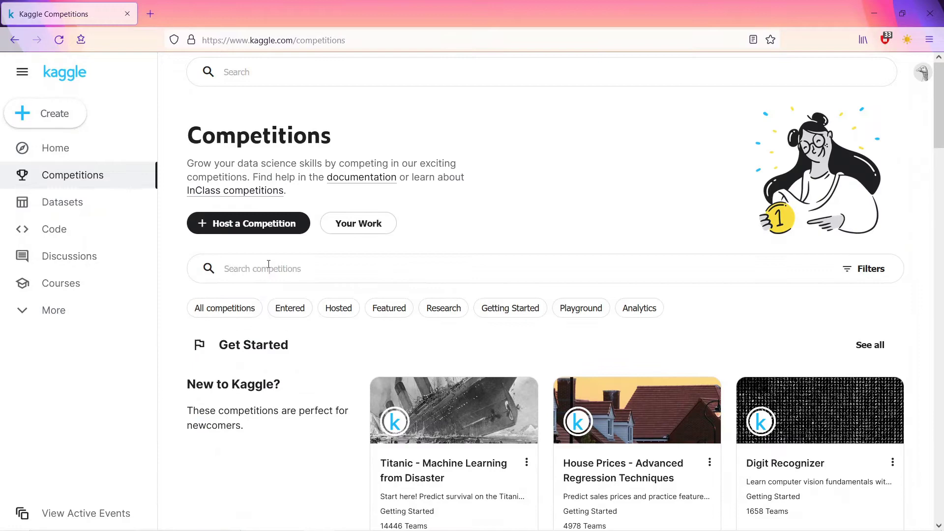
# Filter to Research competitions and open PetFinder.my - Pawpularity Contest in background tabs.
pyautogui.click(456, 310)
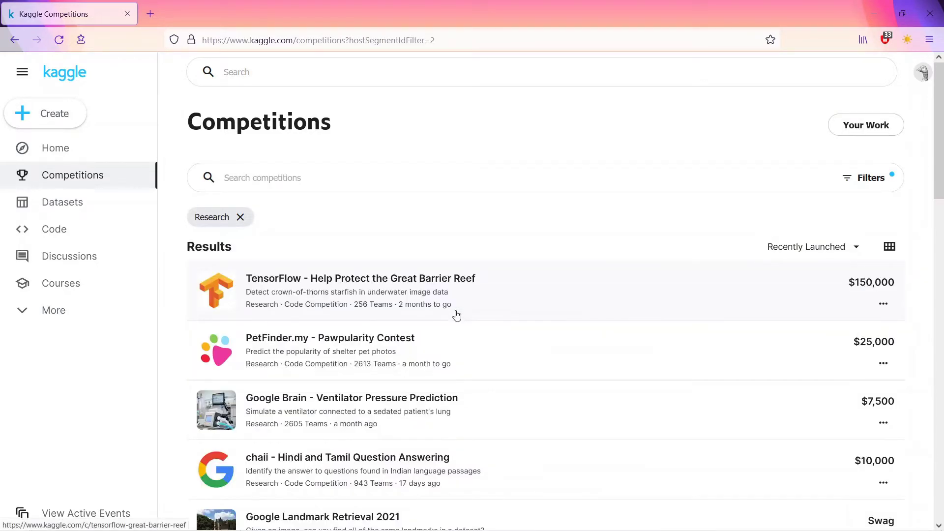
pyautogui.scroll(-1, 550, 267)
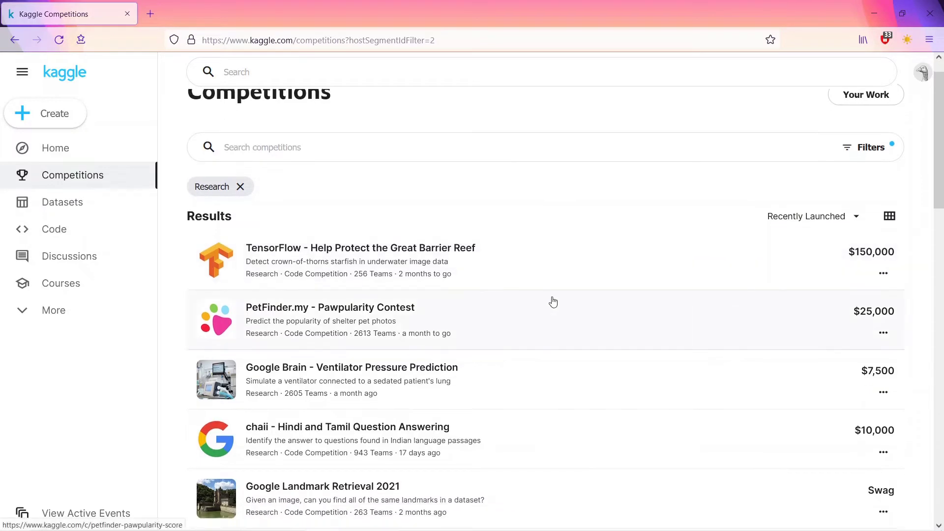
pyautogui.middleClick(550, 305)
pyautogui.middleClick(551, 305)
pyautogui.middleClick(549, 307)
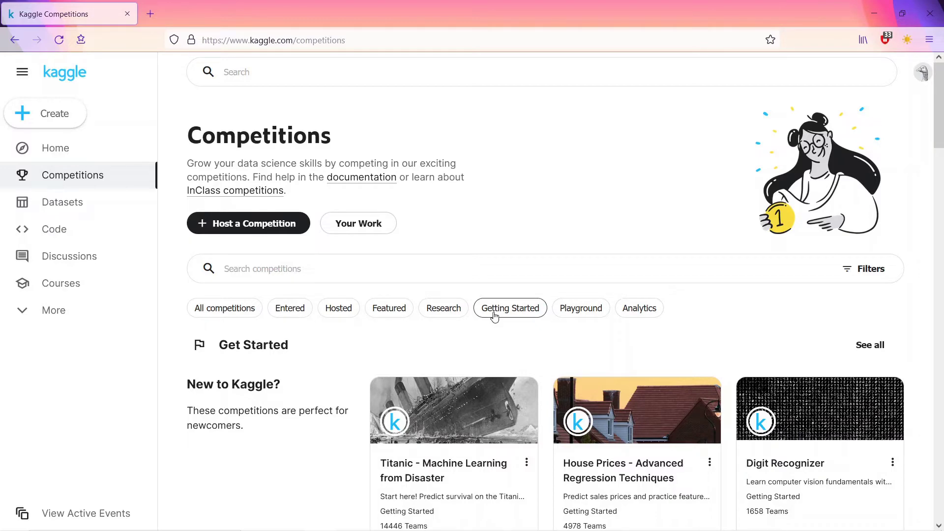
# Filter to Getting Started competitions, look through them, then clear the Getting Started filter.
pyautogui.click(494, 314)
pyautogui.scroll(-10, 713, 253)
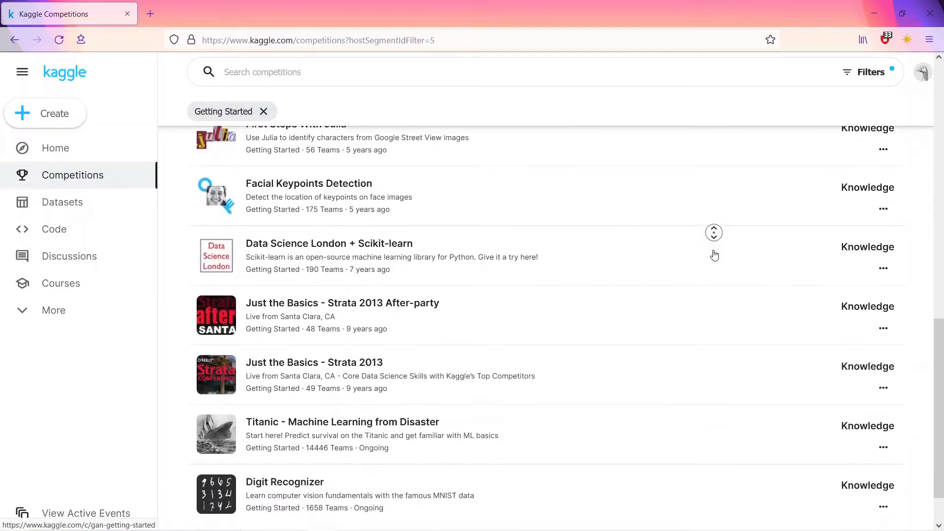
pyautogui.click(710, 165)
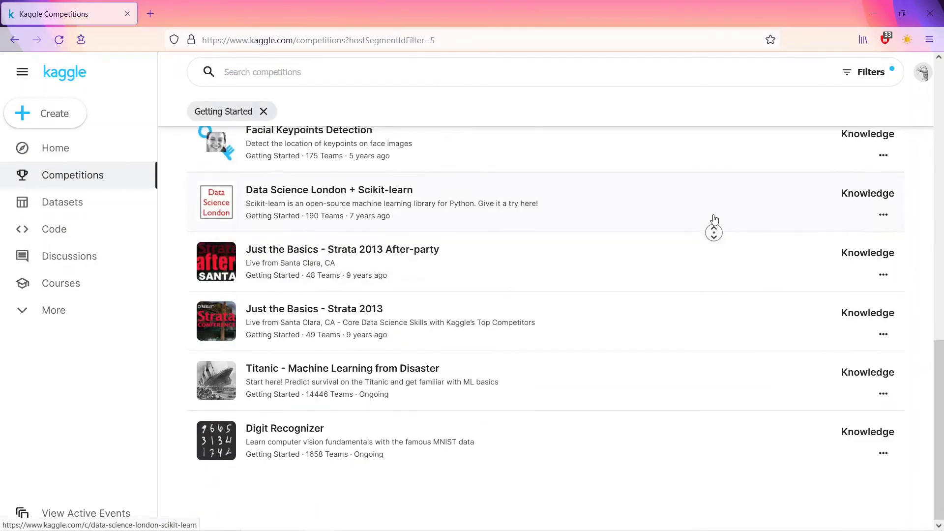
pyautogui.click(684, 174)
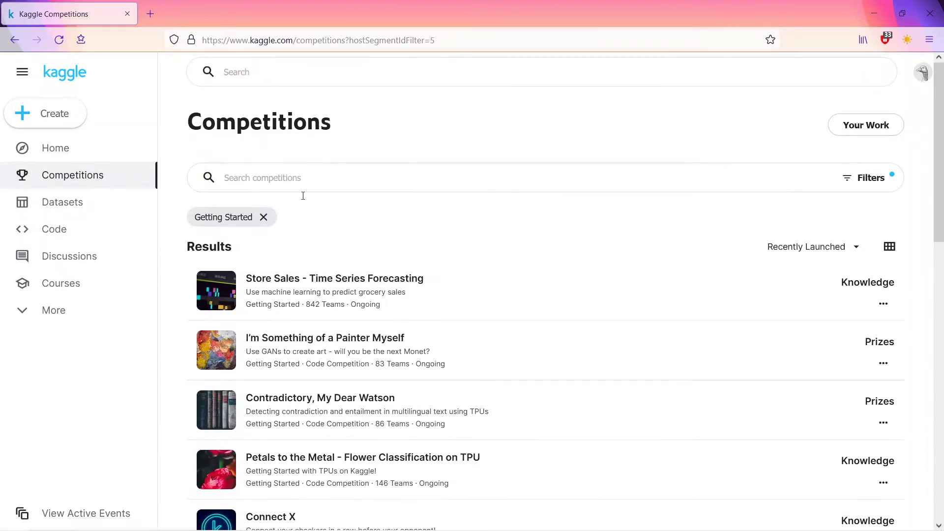
pyautogui.click(264, 217)
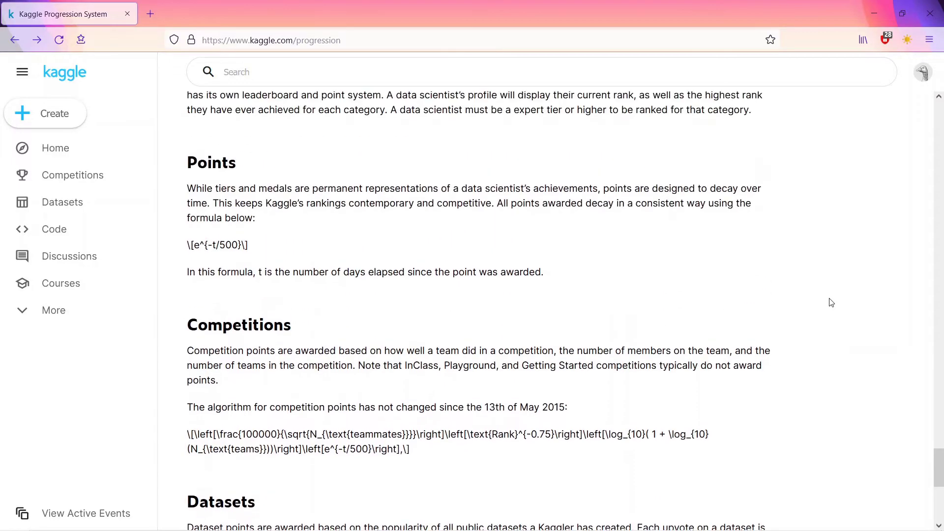
pyautogui.scroll(1, 831, 302)
# Read the Points section of the Progression page, briefly selecting its paragraph, and scroll on.
pyautogui.scroll(-2, 831, 302)
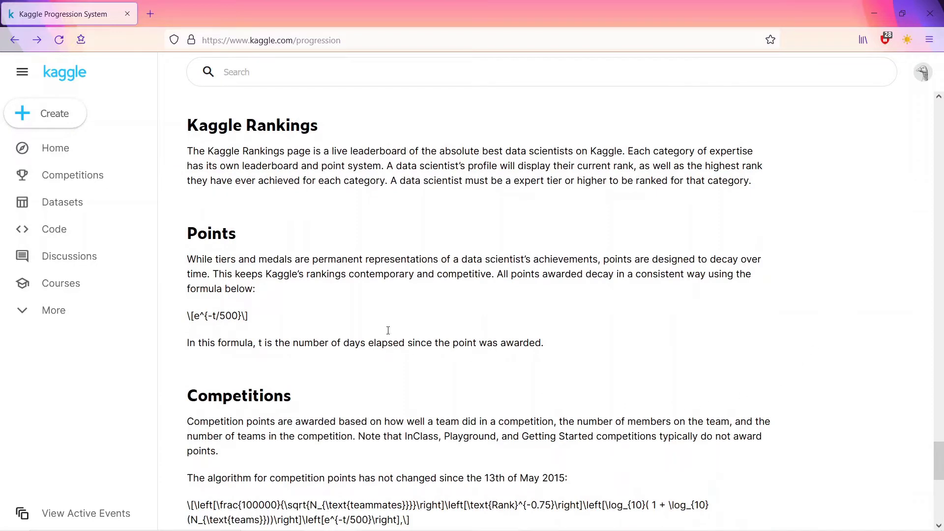
pyautogui.moveTo(218, 262); pyautogui.dragTo(232, 274)
pyautogui.tripleClick(239, 271)
pyautogui.click(239, 271)
pyautogui.scroll(-1, 813, 371)
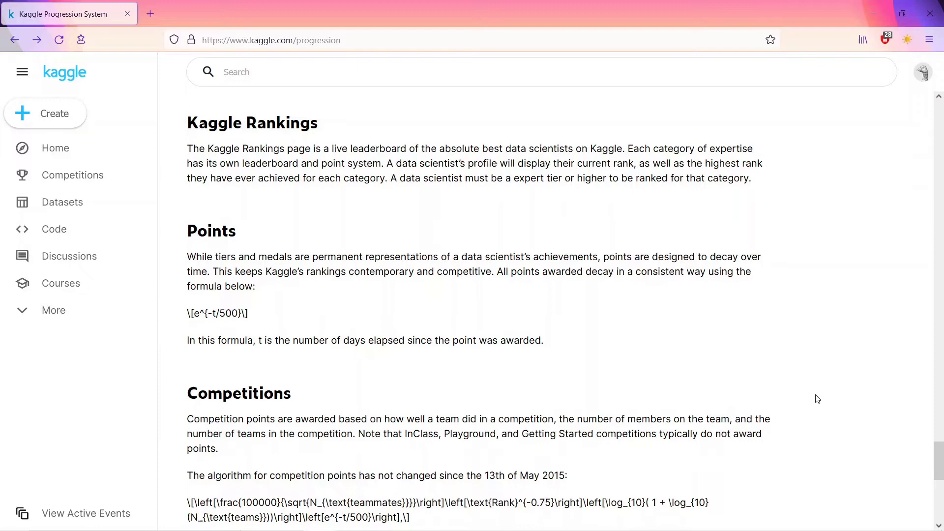
pyautogui.scroll(-2, 817, 399)
pyautogui.scroll(-7, 817, 399)
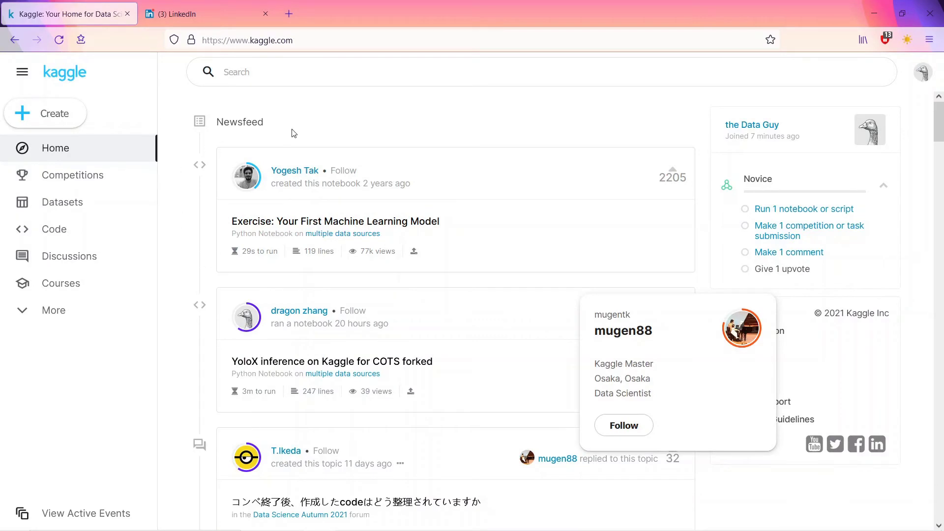
# From the profile, open the Kaggle Progression System page via Competitions Novice.
pyautogui.click(861, 139)
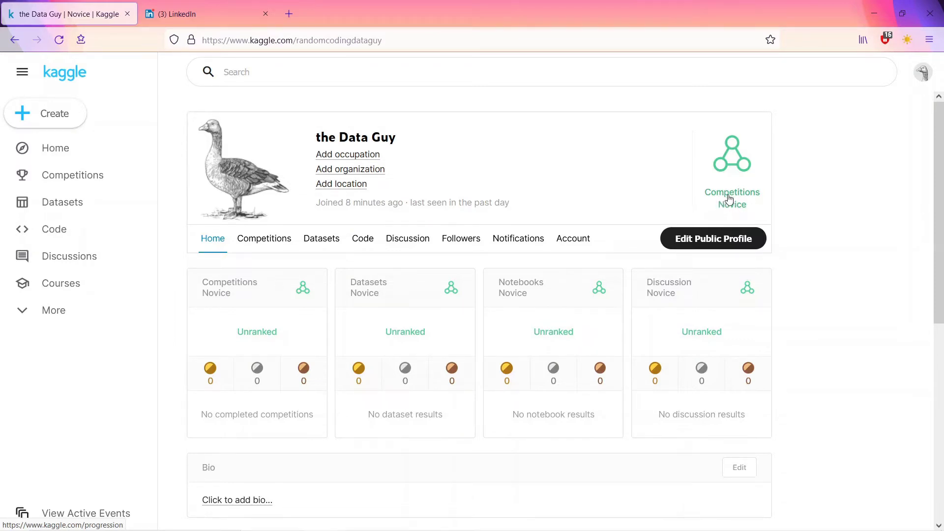
pyautogui.click(728, 199)
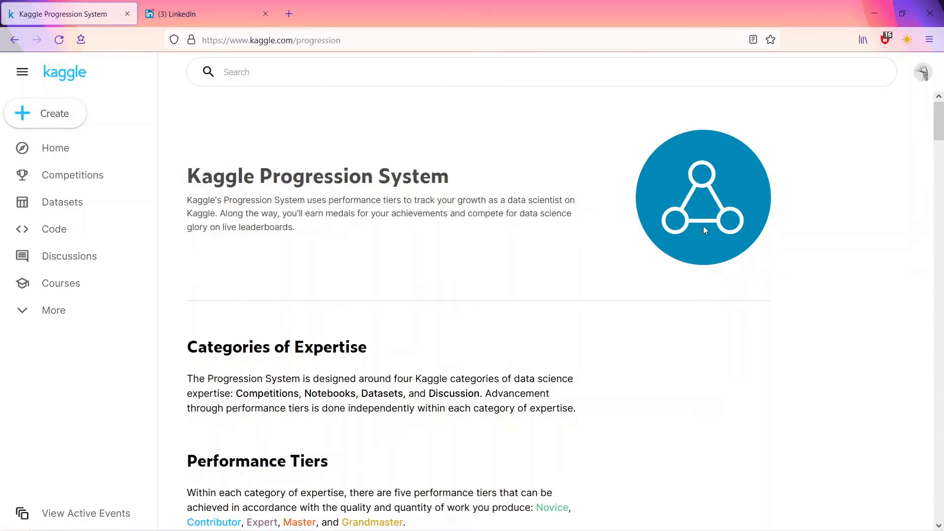
pyautogui.scroll(-6, 680, 318)
pyautogui.scroll(-8, 681, 319)
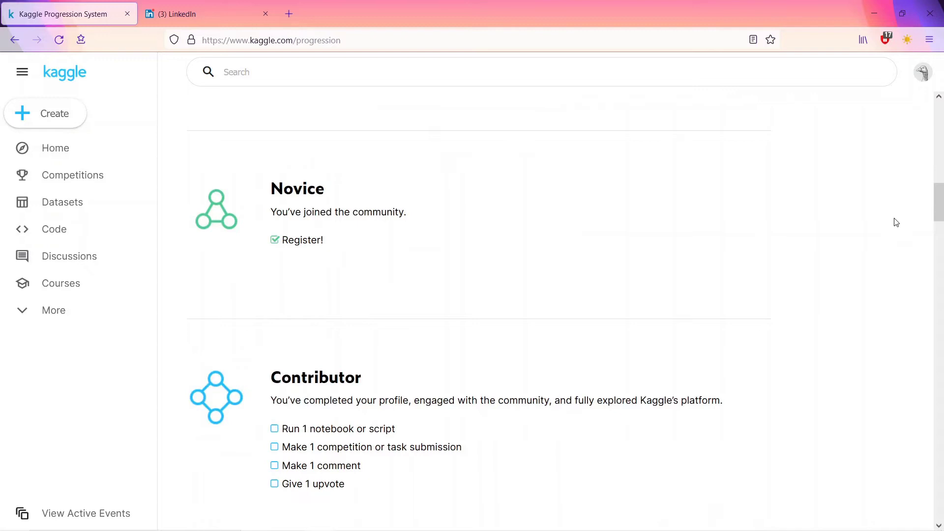
pyautogui.scroll(-6, 885, 296)
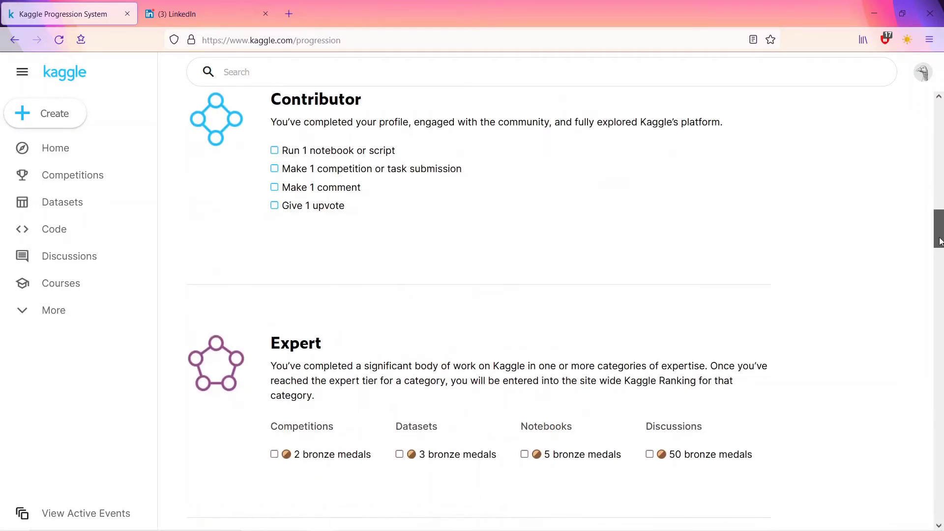
# Autoscroll to the Contributor and Expert tiers, highlighting the 2 bronze Competitions requirement.
pyautogui.moveTo(940, 248); pyautogui.dragTo(940, 227)
pyautogui.middleClick(854, 234)
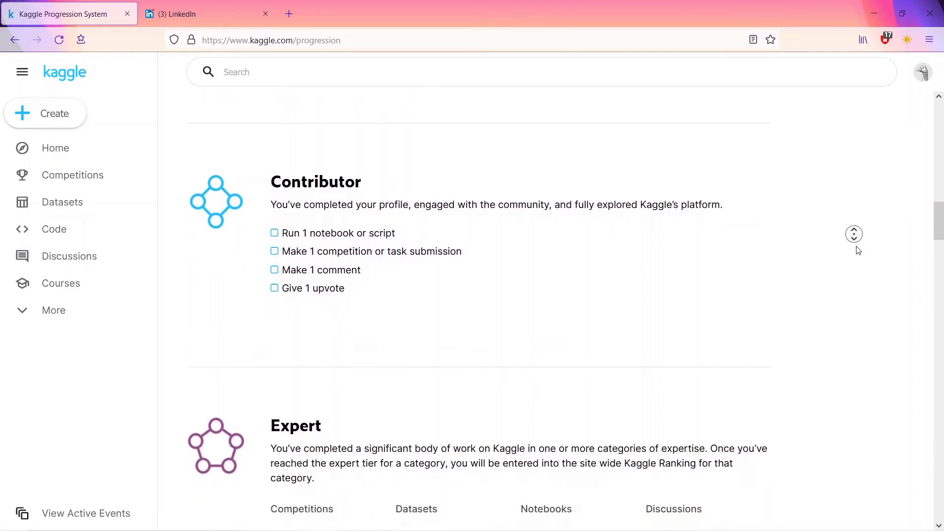
pyautogui.click(858, 251)
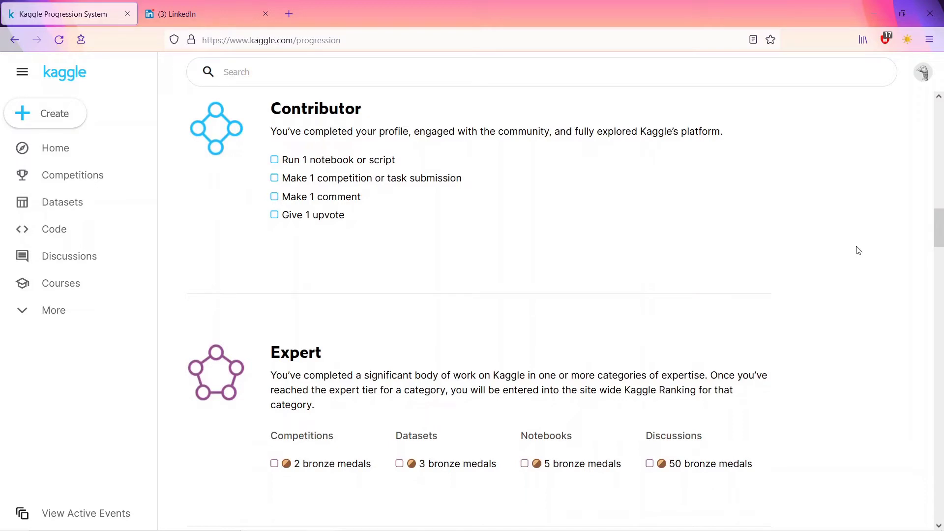
pyautogui.press('XF86AudioRaiseVolume')
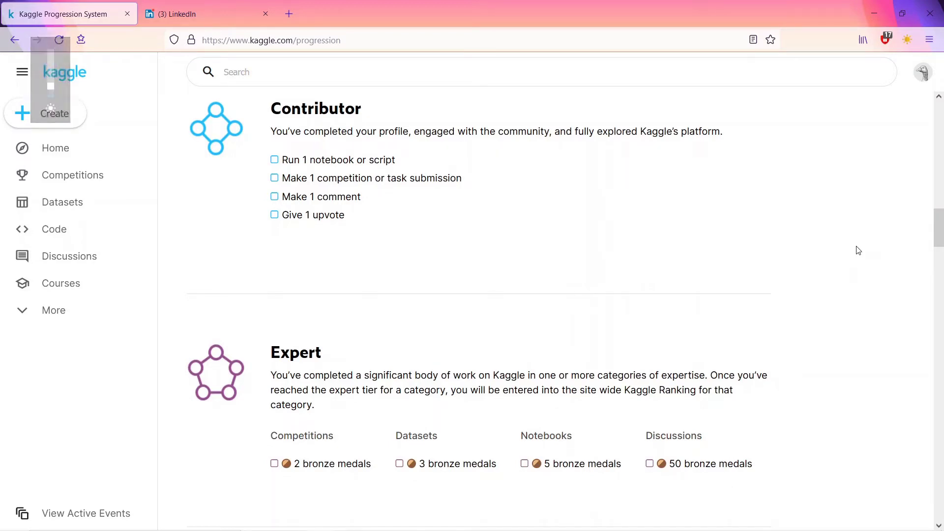
pyautogui.middleClick(858, 250)
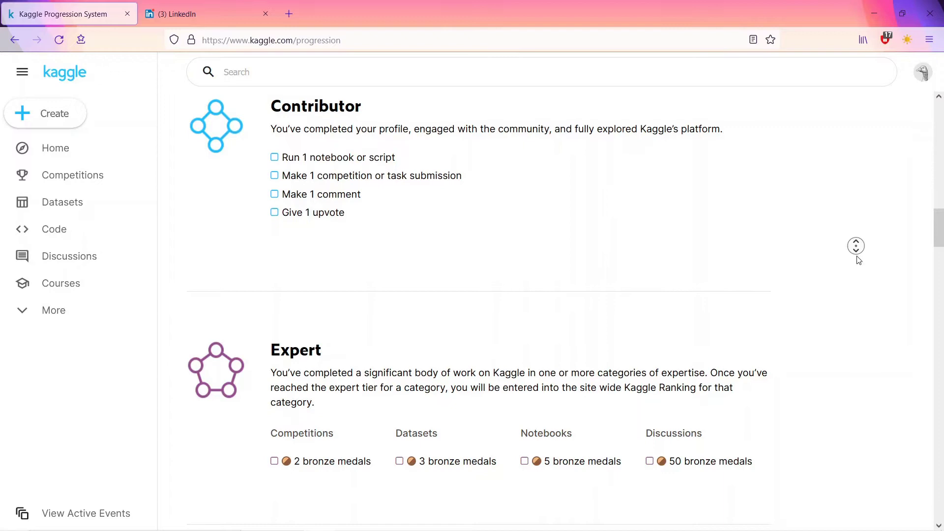
pyautogui.click(860, 269)
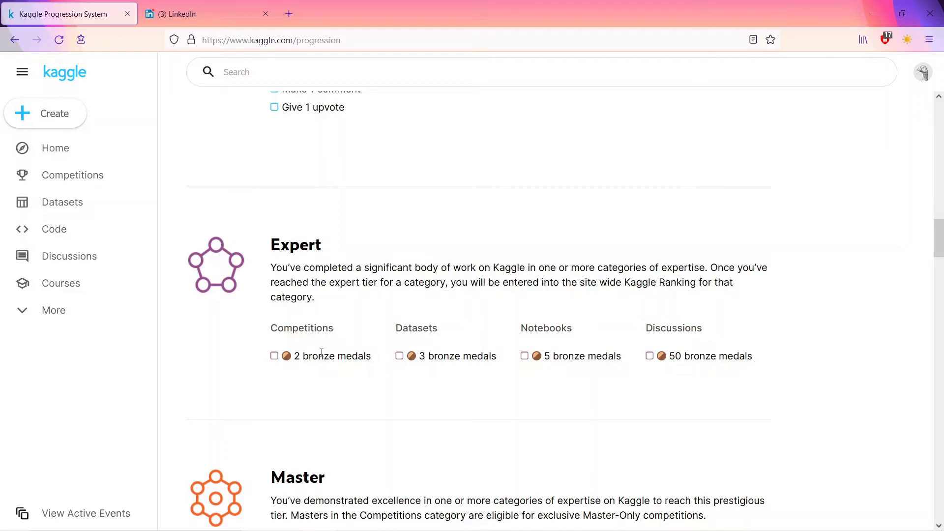
pyautogui.moveTo(297, 357); pyautogui.dragTo(332, 358)
# Autoscroll down the Progression page past the Master tier toward the Grandmaster requirements.
pyautogui.middleClick(854, 339)
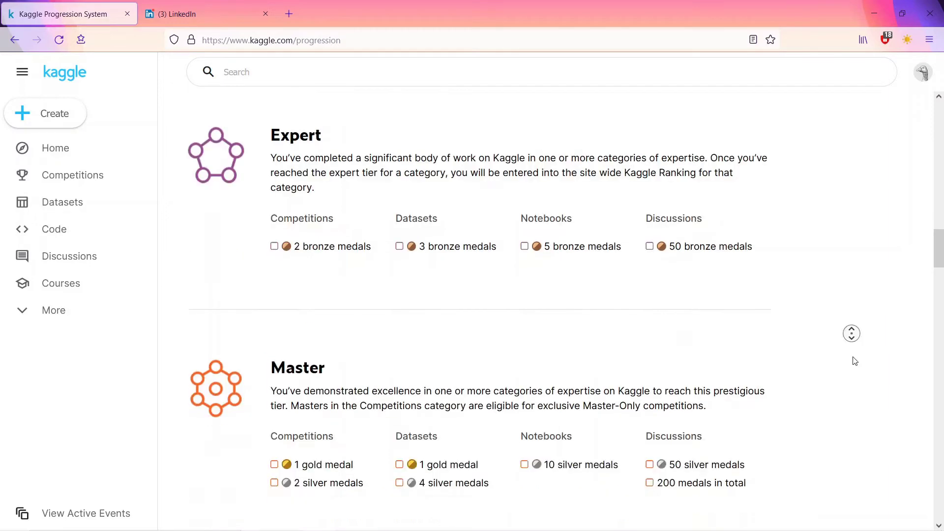
pyautogui.middleClick(853, 357)
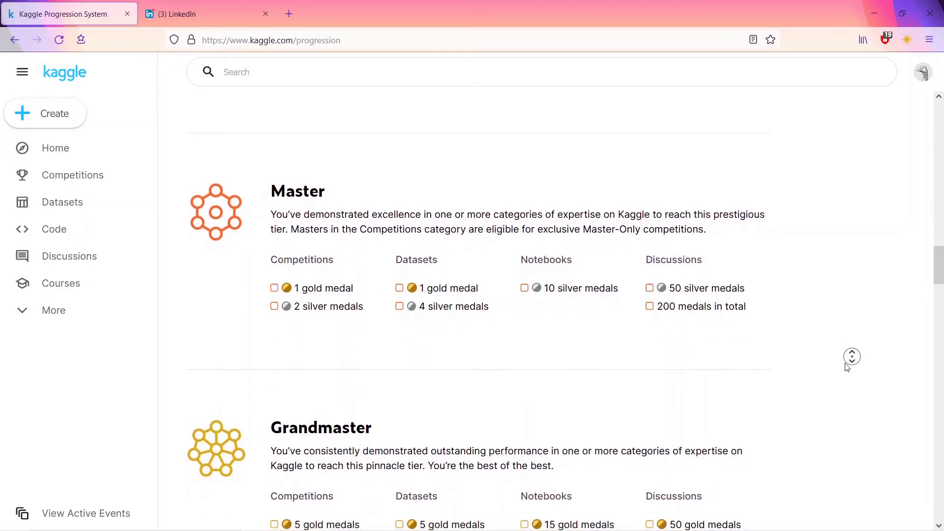
pyautogui.press('XF86MonBrightnessDown')
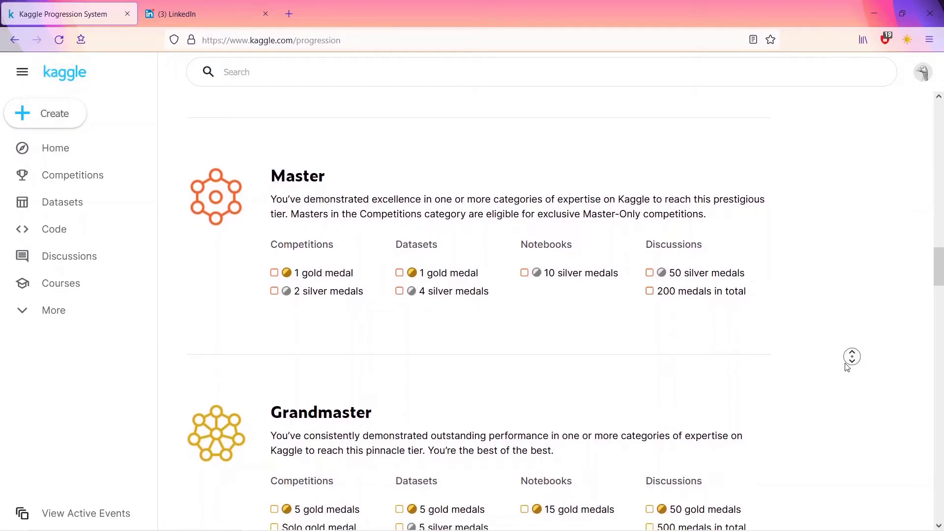
pyautogui.press('XF86MonBrightnessDown')
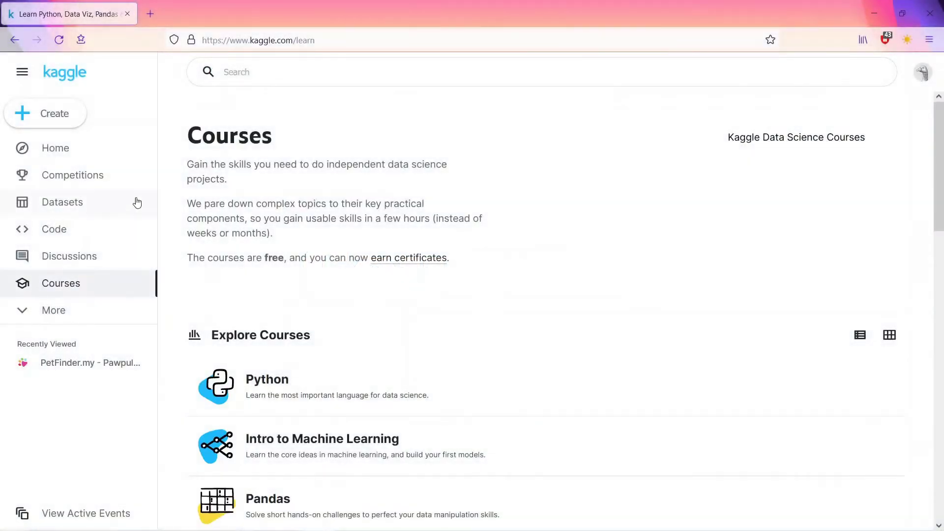
pyautogui.moveTo(198, 169); pyautogui.dragTo(285, 169)
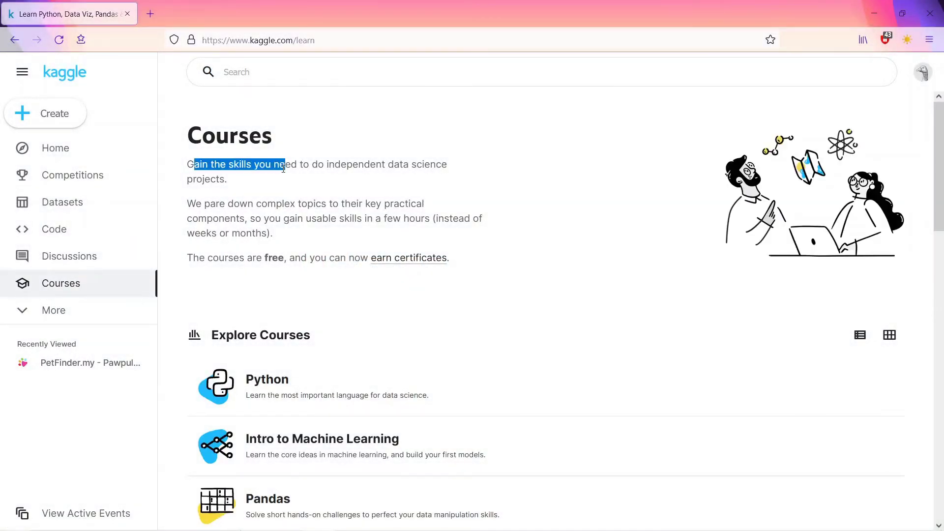
pyautogui.click(283, 169)
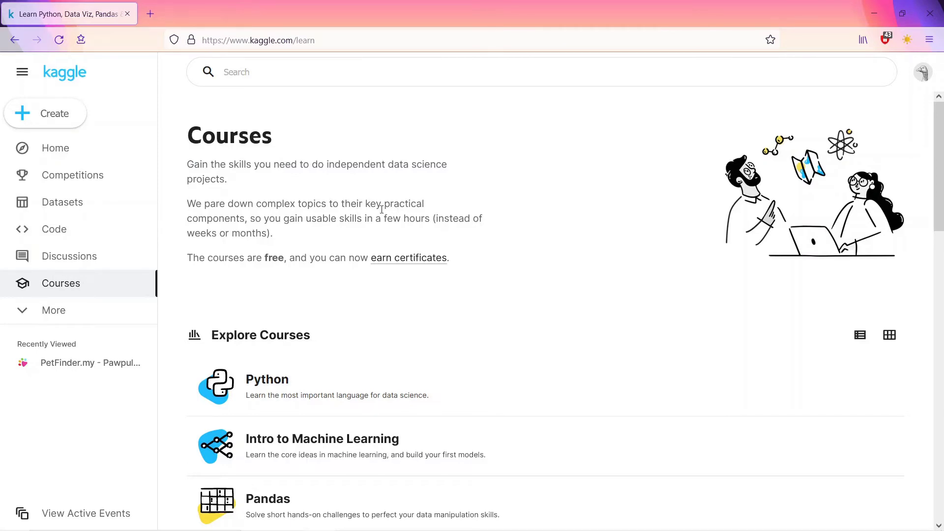
pyautogui.moveTo(207, 227); pyautogui.dragTo(379, 214)
pyautogui.click(312, 226)
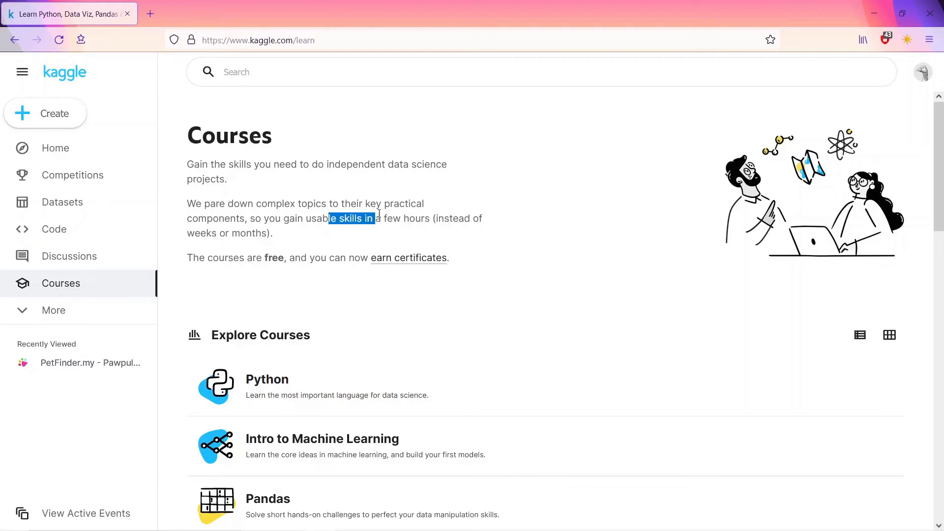
pyautogui.scroll(-2, 379, 317)
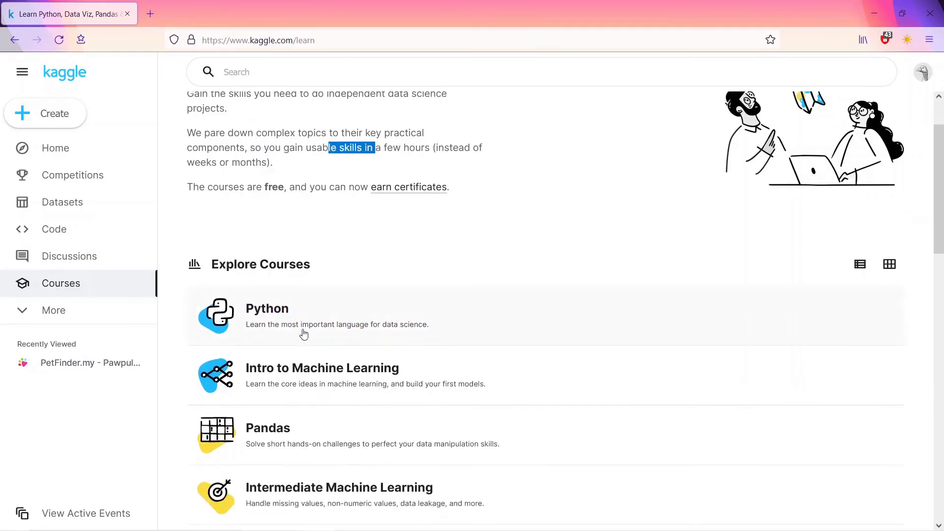
pyautogui.scroll(-2, 484, 328)
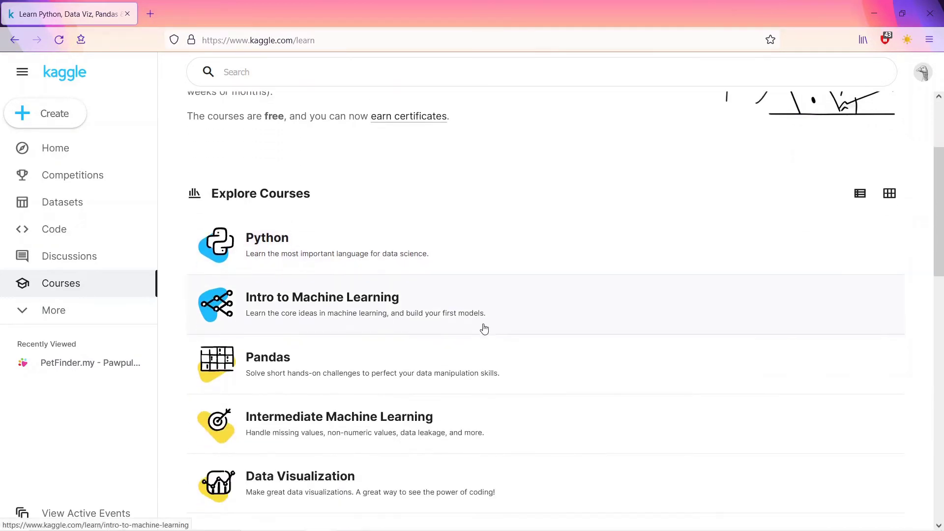
pyautogui.click(889, 193)
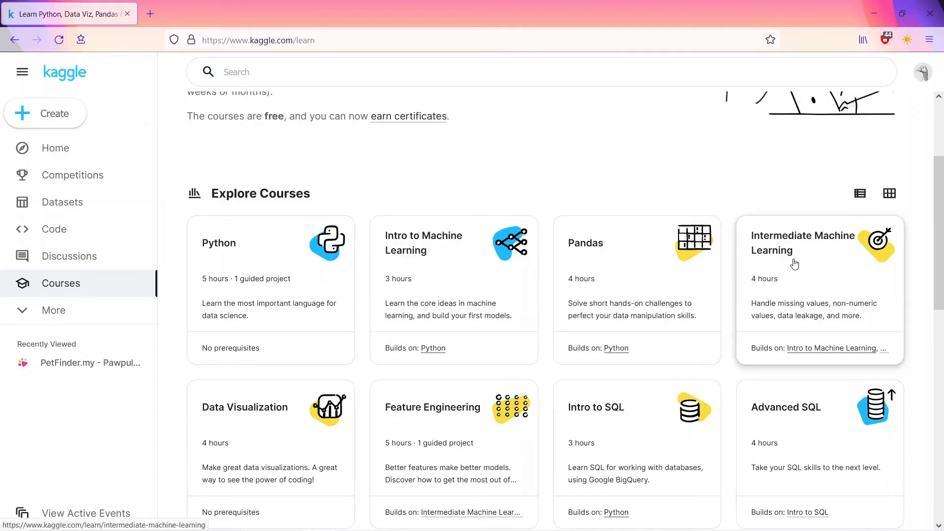
pyautogui.scroll(-2, 792, 263)
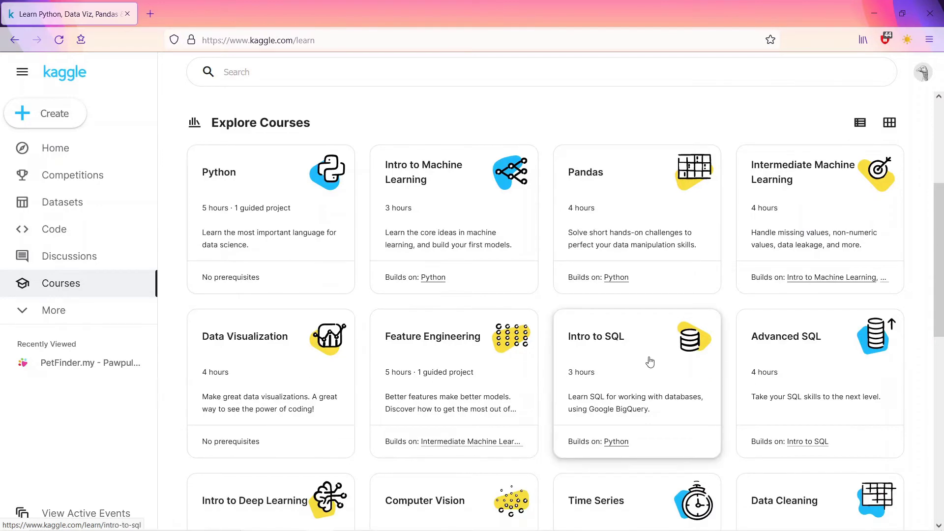
pyautogui.scroll(-6, 788, 368)
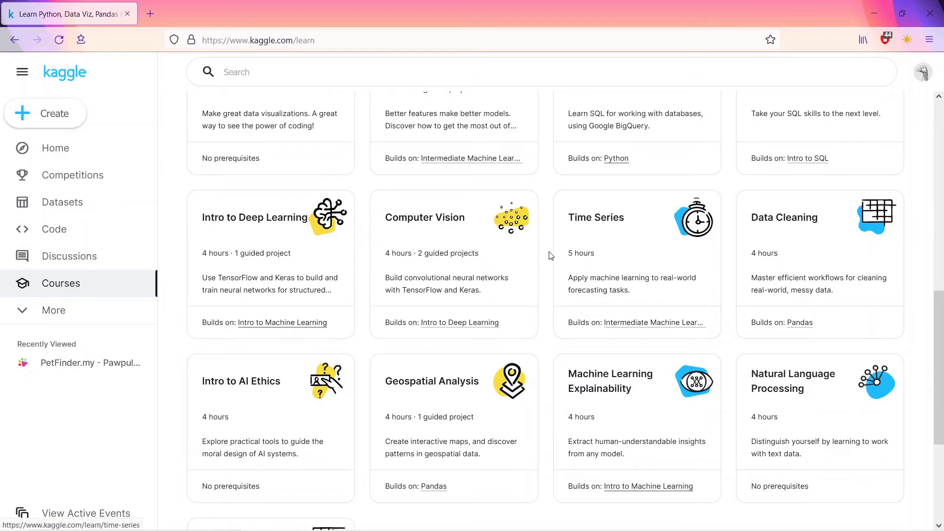
pyautogui.middleClick(541, 275)
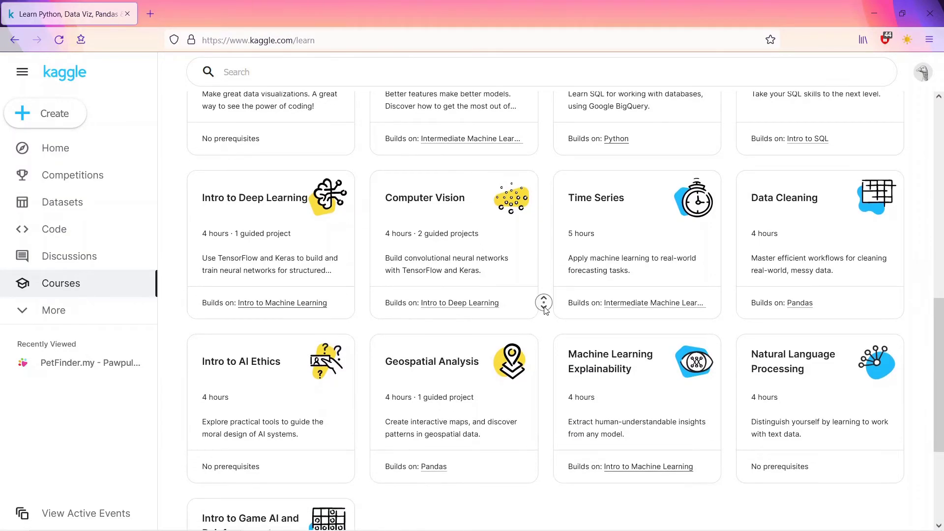
pyautogui.click(545, 361)
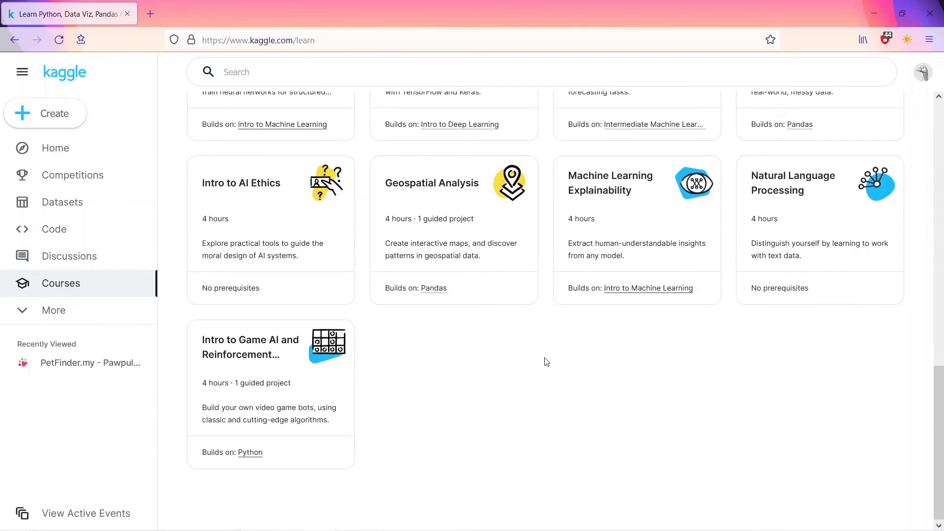
pyautogui.middleClick(546, 362)
pyautogui.click(545, 362)
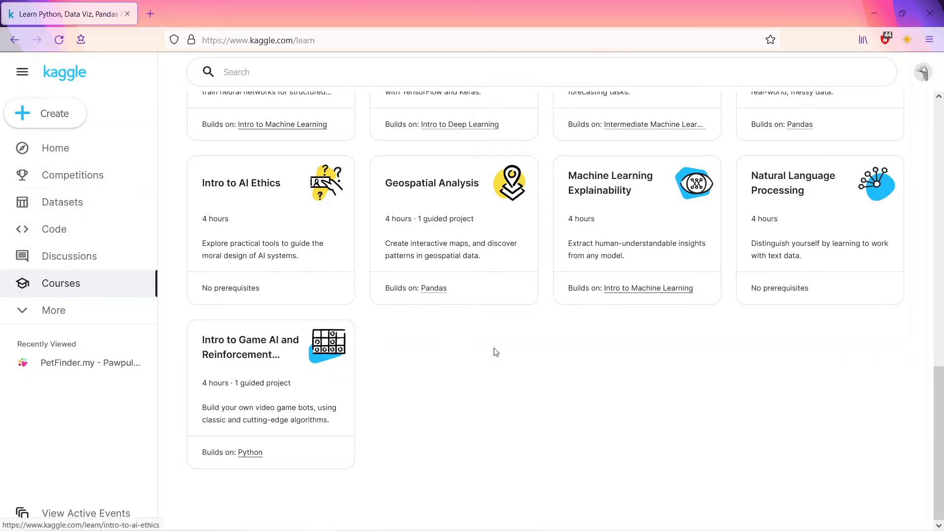
pyautogui.middleClick(544, 347)
pyautogui.middleClick(545, 320)
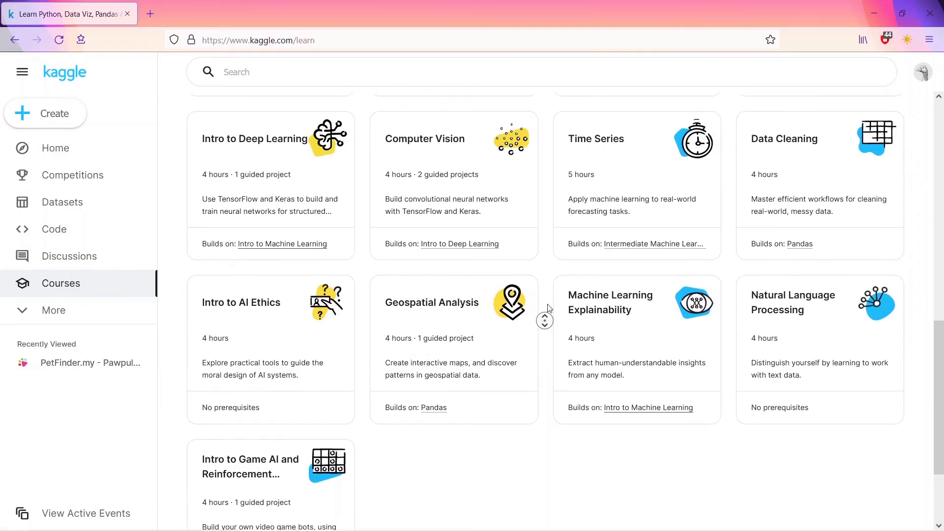
pyautogui.middleClick(549, 251)
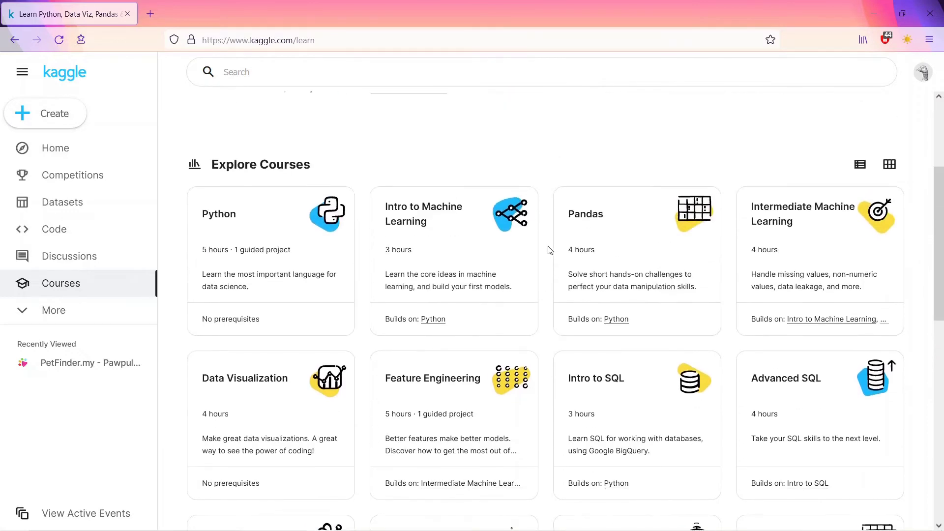
# Open the Python course page, then scroll to the Contributor tier's unchecked requirements on Progression.
pyautogui.click(261, 229)
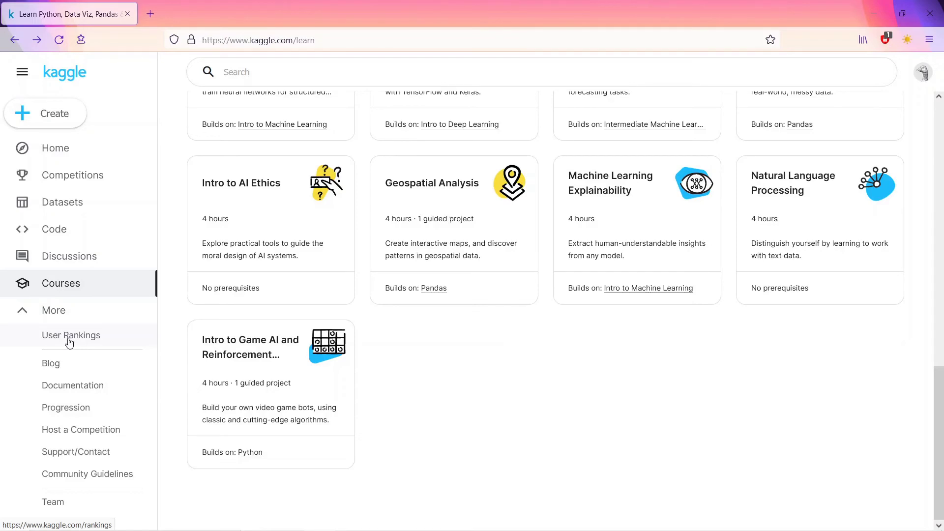
pyautogui.click(70, 339)
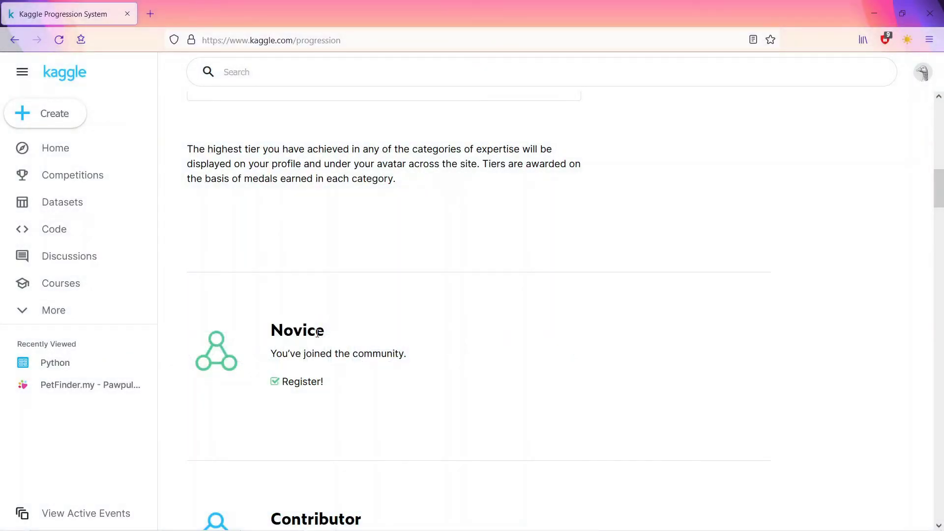
pyautogui.scroll(-3, 317, 333)
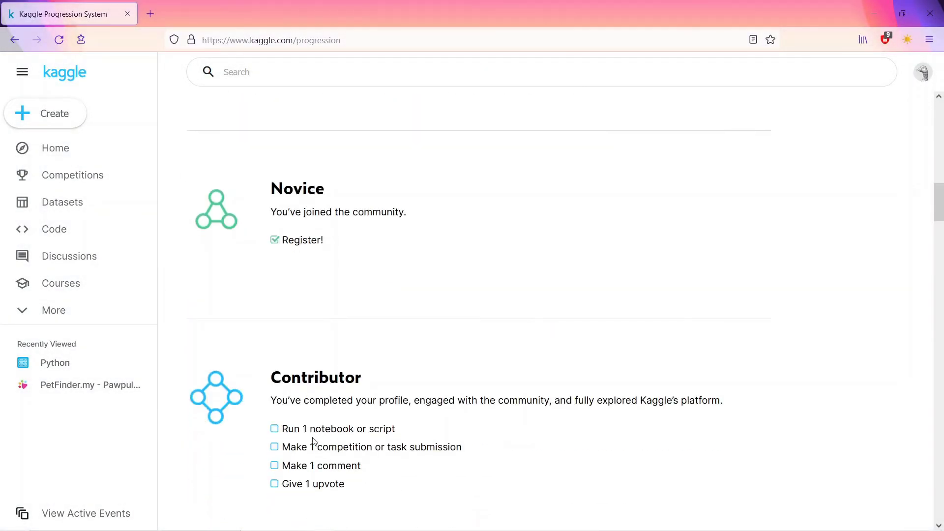
# From Home, open the 'Bigdata_test_AUC score 0.739' notebook and make an editable copy with Copy & Edit.
pyautogui.click(73, 157)
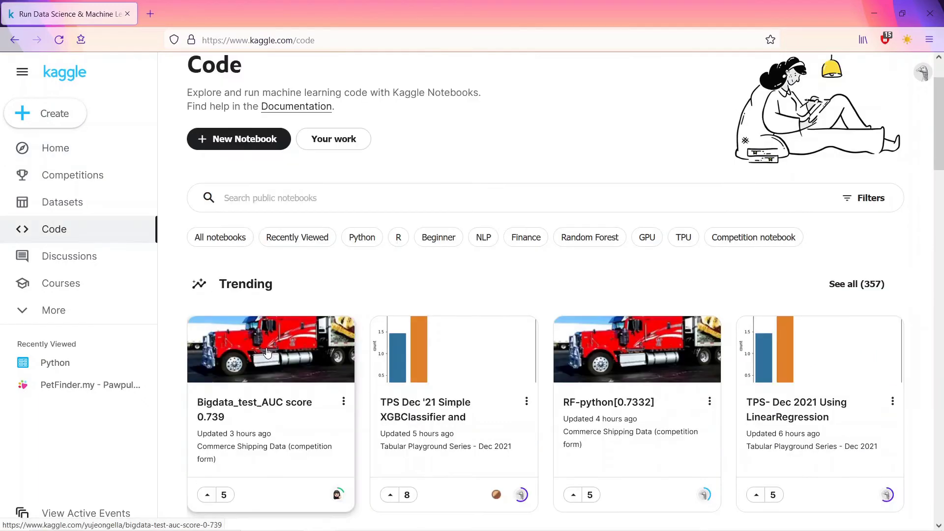
pyautogui.click(267, 352)
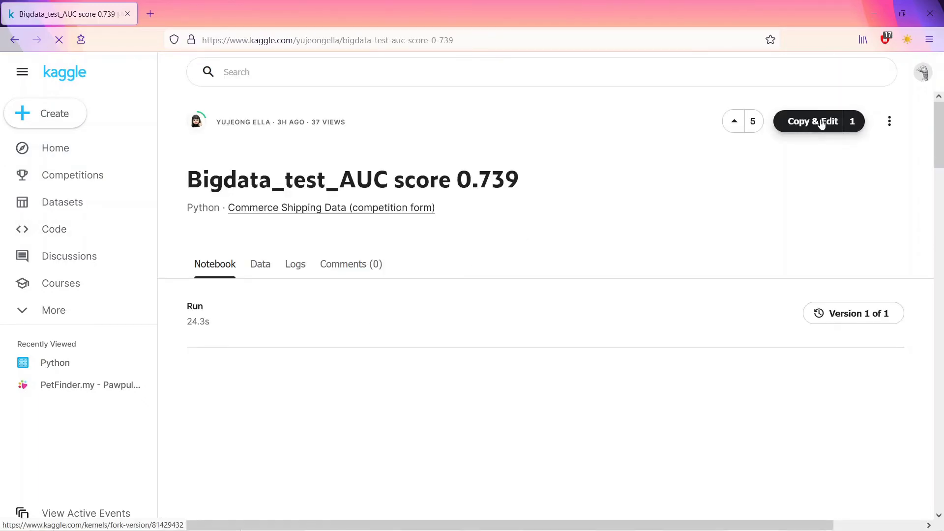
pyautogui.click(821, 124)
pyautogui.scroll(-13, 159, 332)
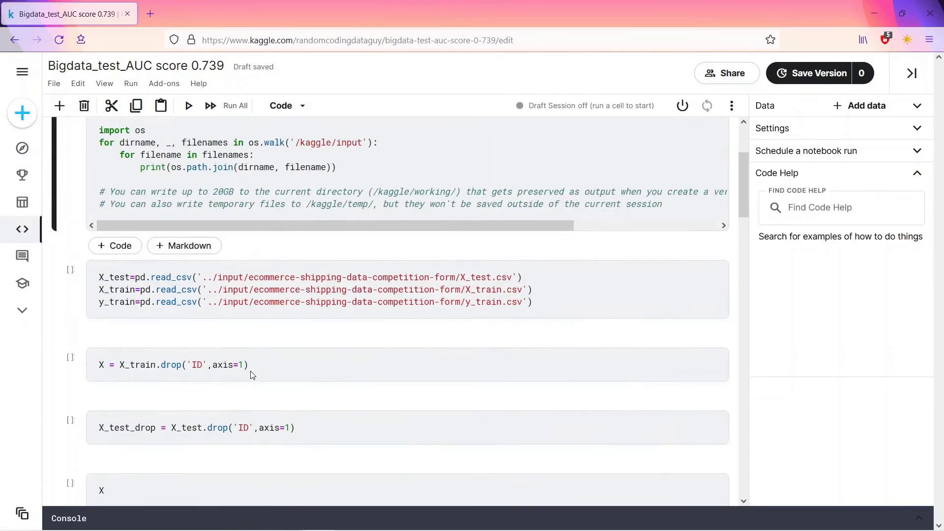
# Run all cells of the copied notebook and collapse the console panel.
pyautogui.scroll(-8, 251, 374)
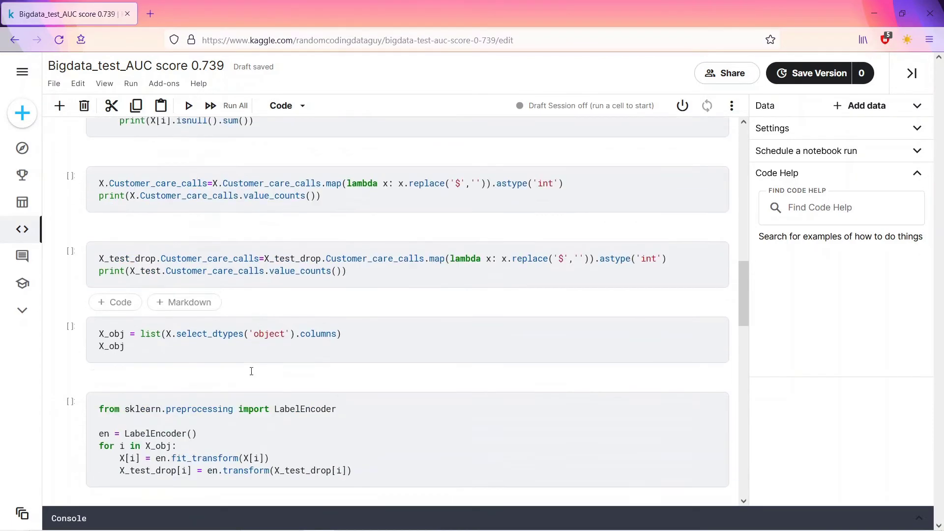
pyautogui.click(132, 92)
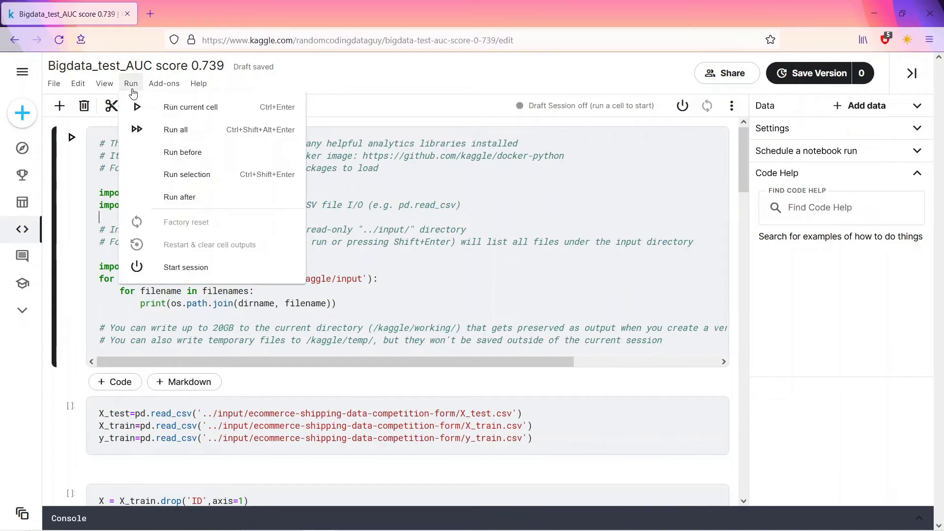
pyautogui.click(166, 130)
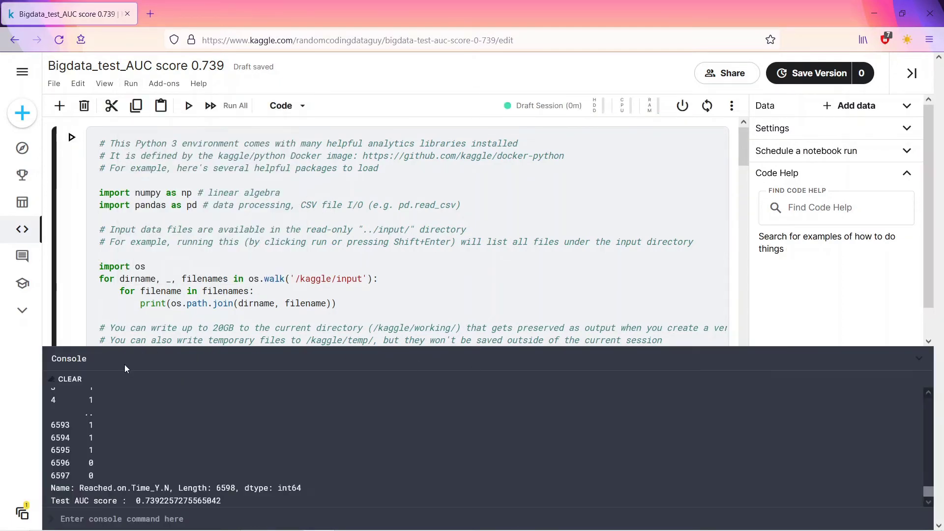
pyautogui.click(73, 366)
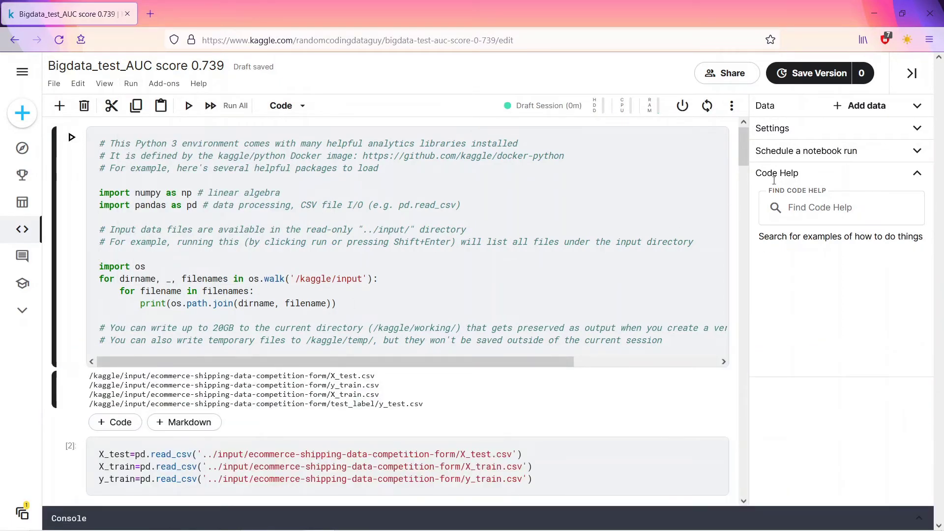
# Save a new version of the notebook, then go to the Competitions listing from Home.
pyautogui.click(829, 75)
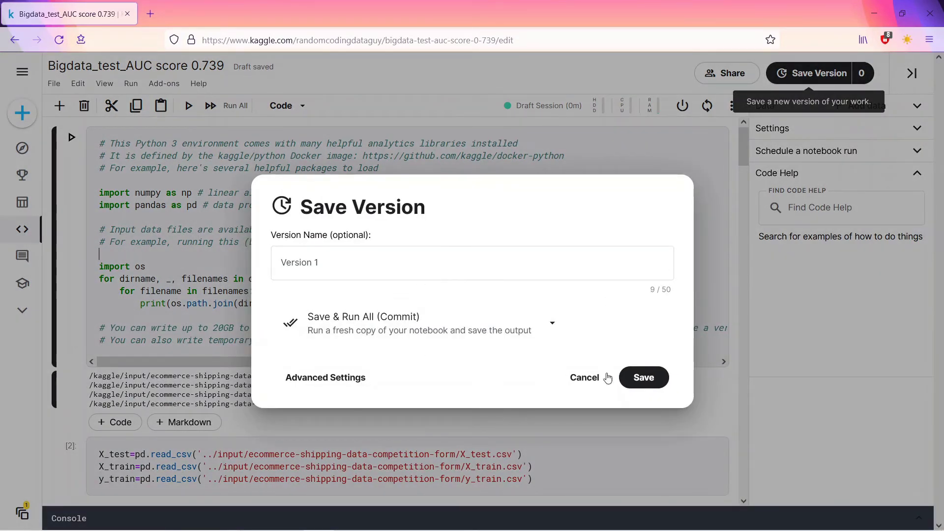
pyautogui.click(643, 377)
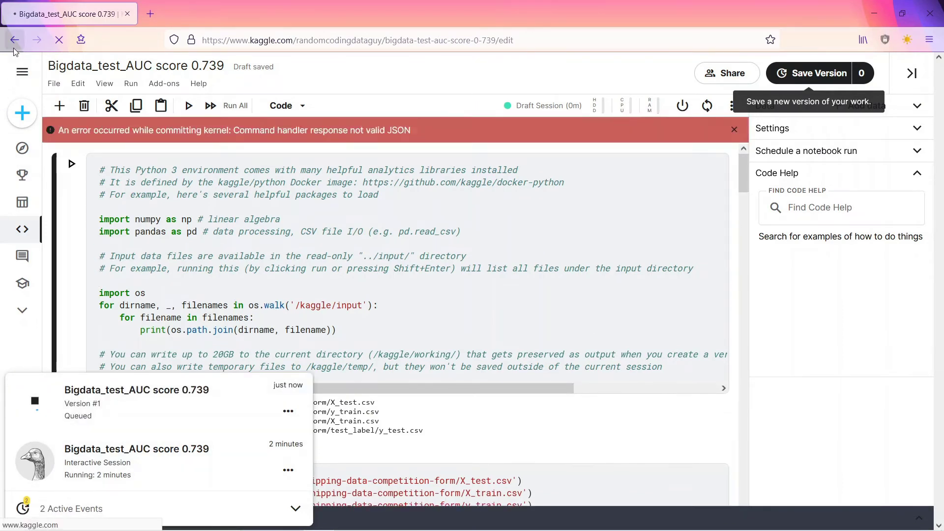
pyautogui.click(27, 154)
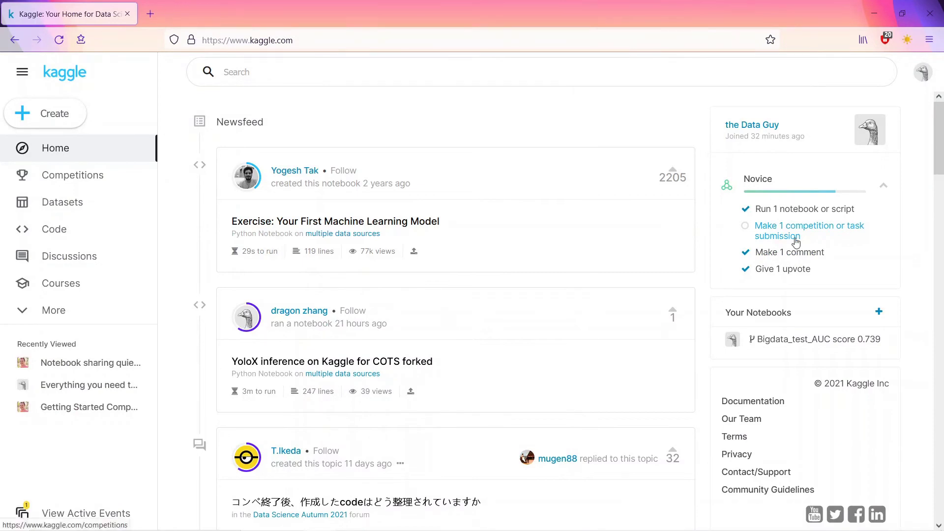
pyautogui.click(796, 240)
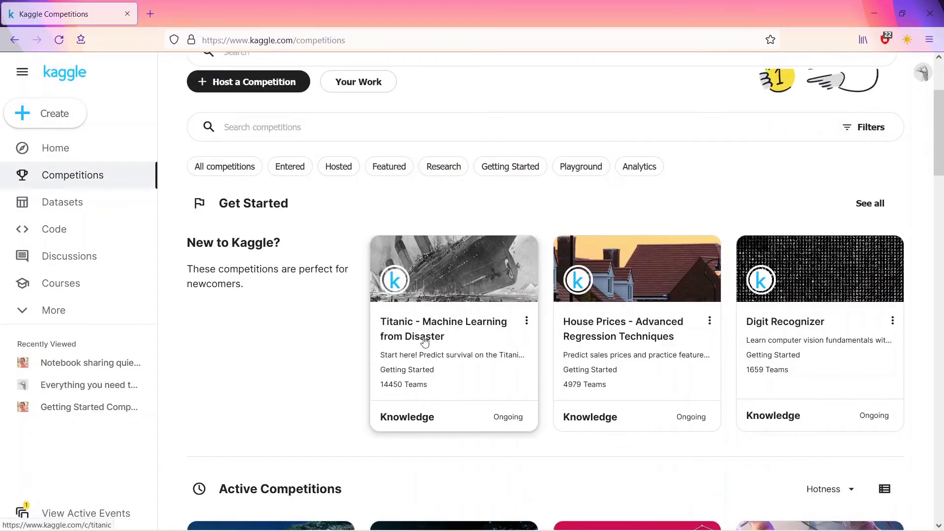
pyautogui.click(423, 335)
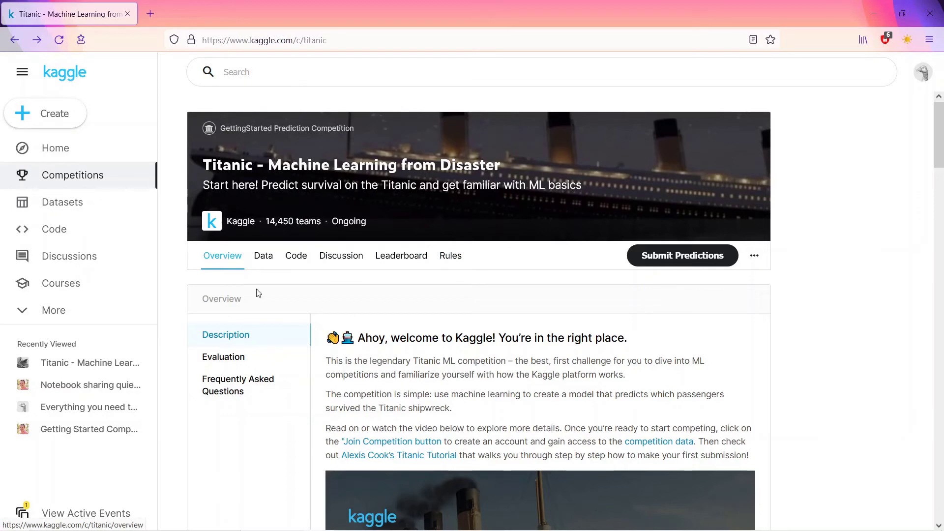
pyautogui.scroll(-3, 255, 291)
pyautogui.scroll(-2, 444, 366)
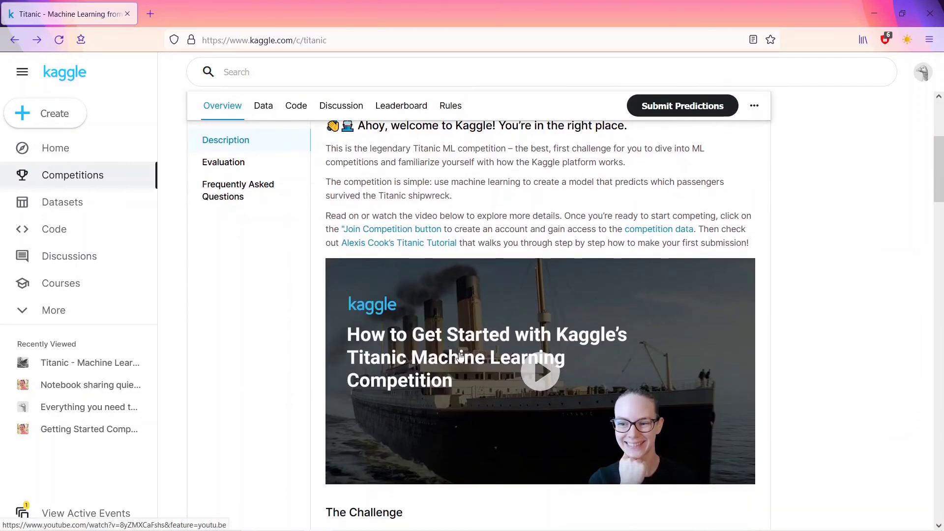
pyautogui.scroll(3, 462, 344)
pyautogui.scroll(-2, 482, 296)
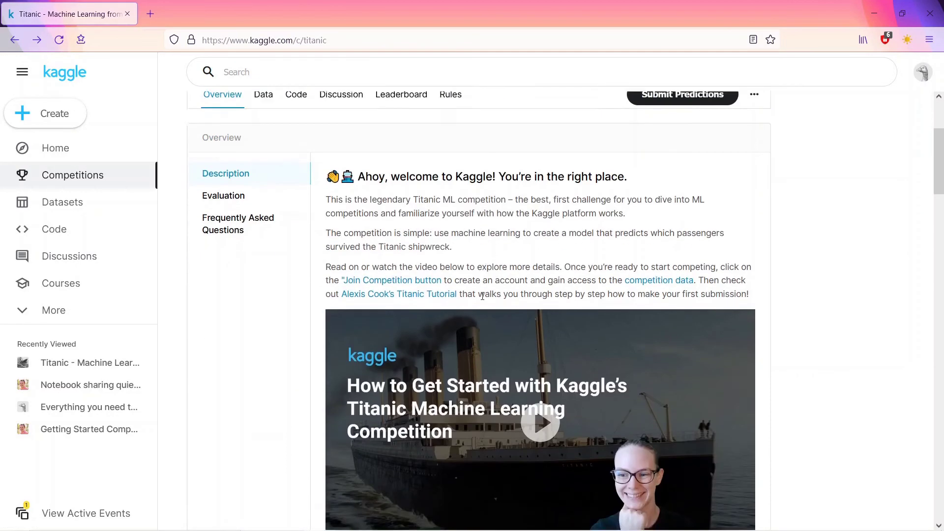
pyautogui.scroll(-7, 482, 296)
pyautogui.moveTo(364, 272); pyautogui.dragTo(446, 283)
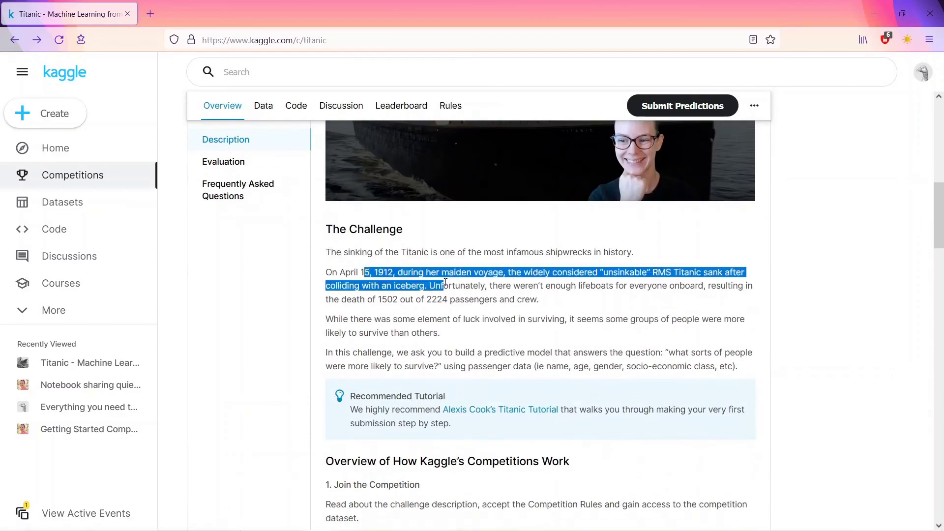
pyautogui.click(445, 284)
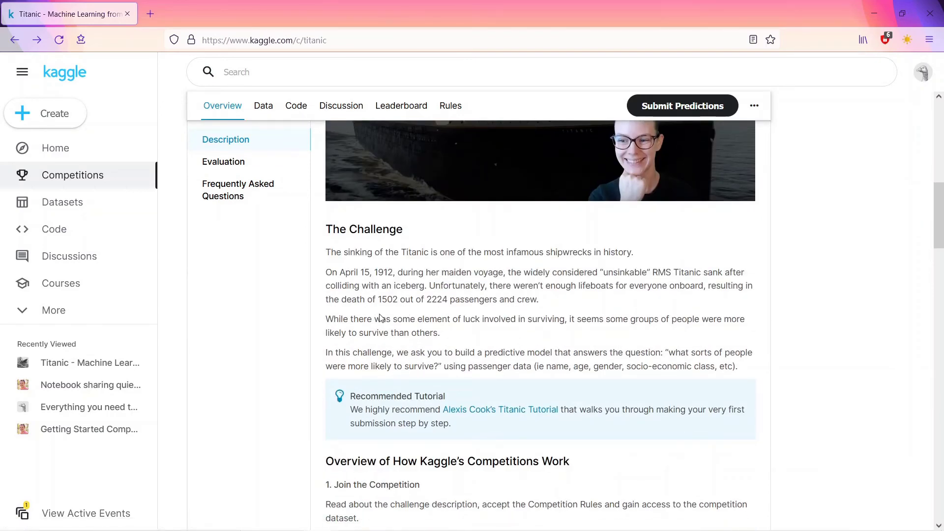
pyautogui.scroll(-4, 380, 318)
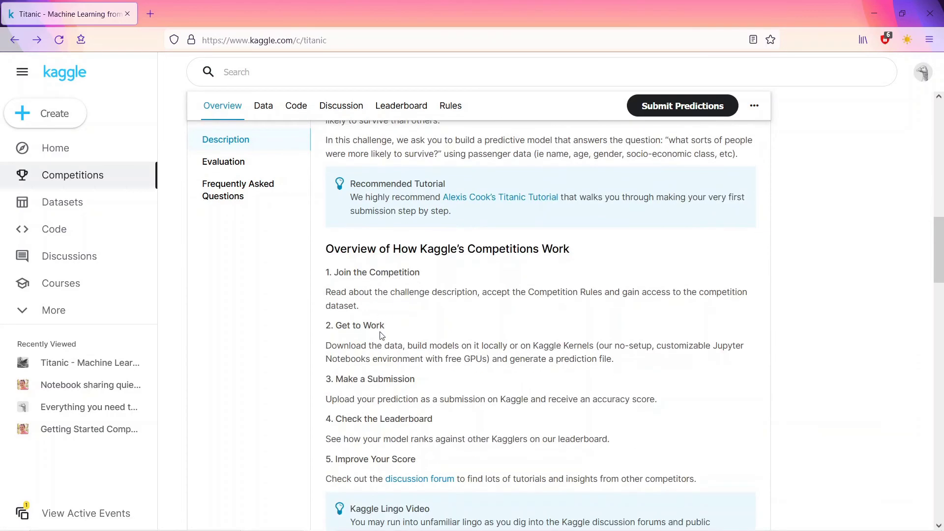
pyautogui.scroll(-9, 480, 335)
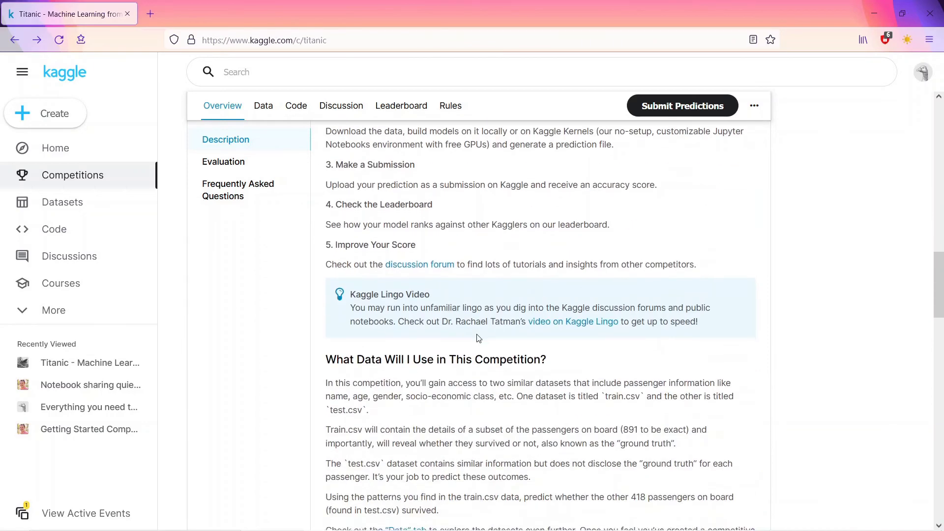
pyautogui.scroll(-3, 477, 334)
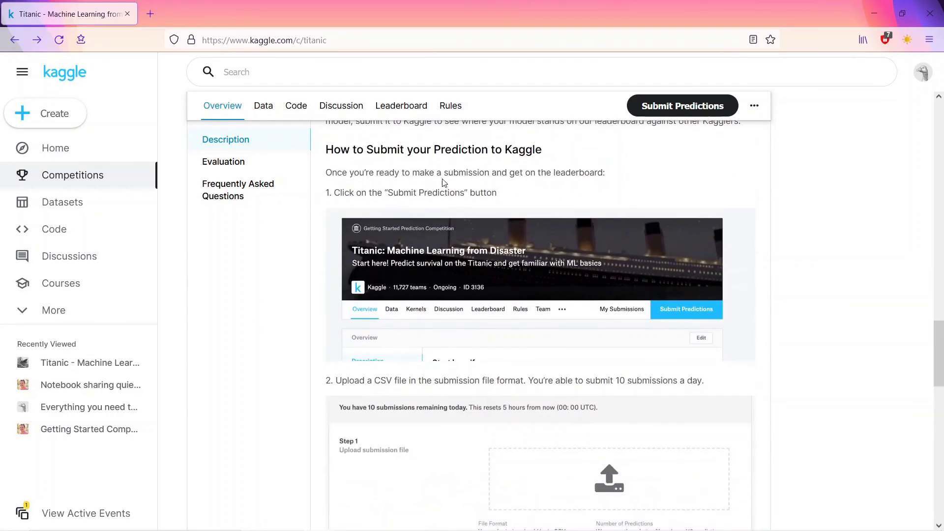
pyautogui.scroll(-15, 485, 310)
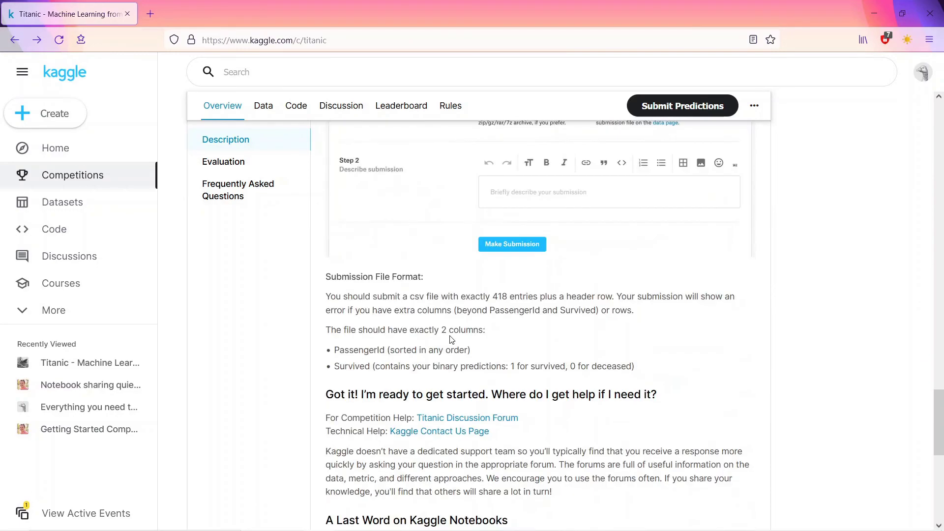
pyautogui.scroll(20, 450, 336)
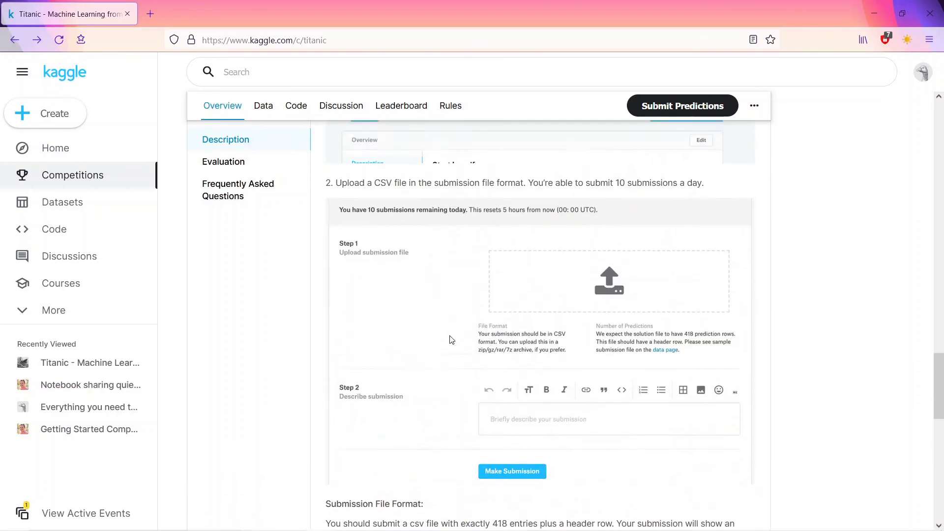
pyautogui.scroll(5, 451, 339)
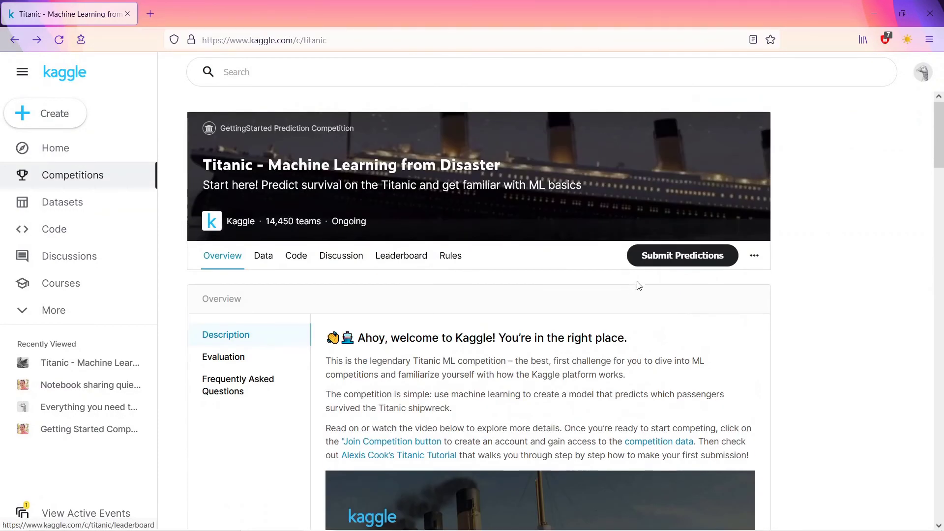
# Upload gender_submission.csv on the Titanic Submit Predictions page.
pyautogui.click(662, 260)
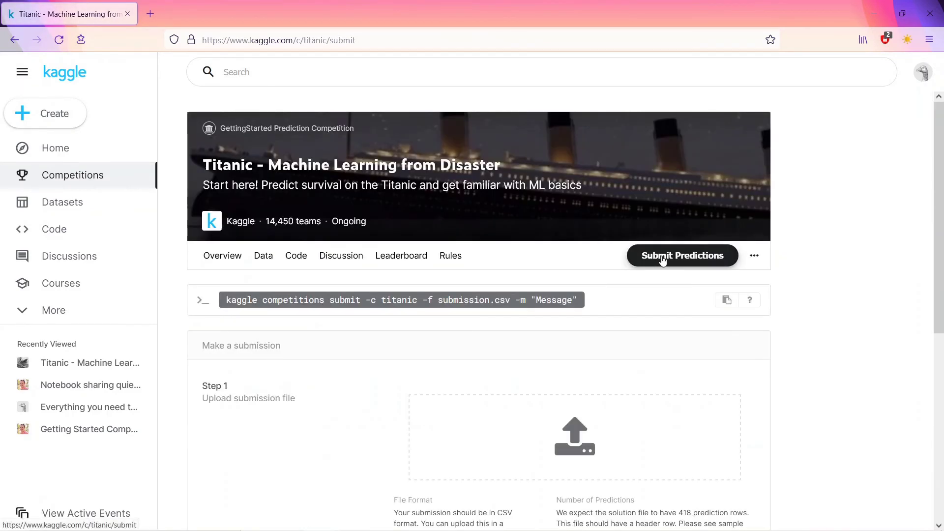
pyautogui.scroll(-1, 585, 334)
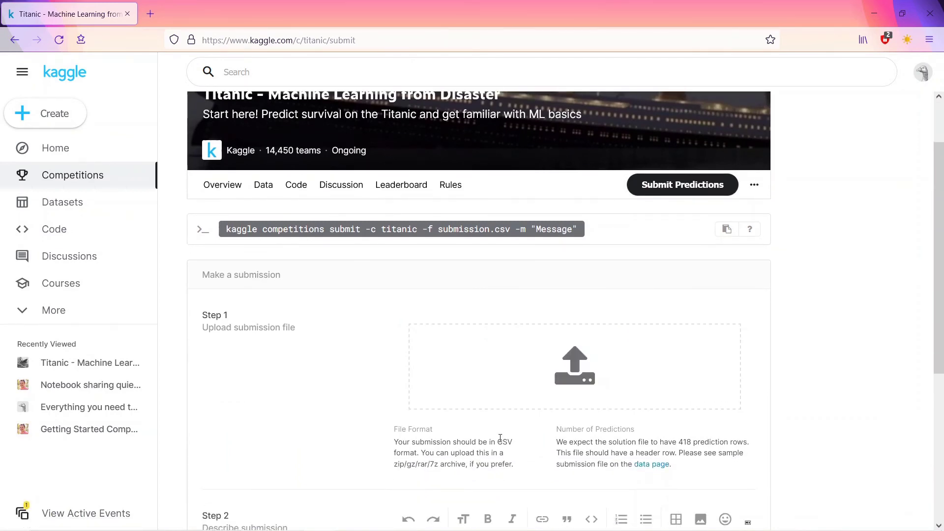
pyautogui.scroll(2, 662, 343)
pyautogui.scroll(-3, 499, 374)
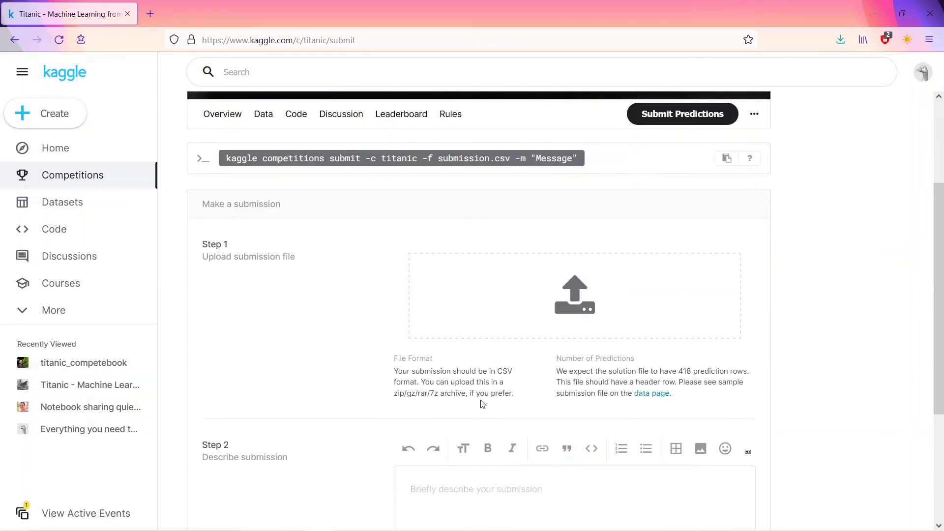
pyautogui.click(566, 318)
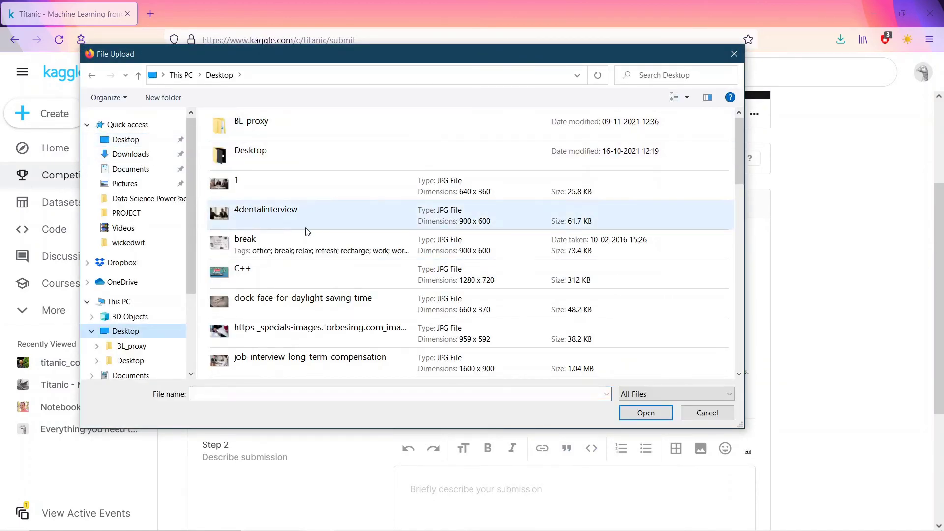
pyautogui.scroll(-2, 306, 232)
pyautogui.scroll(-1, 328, 277)
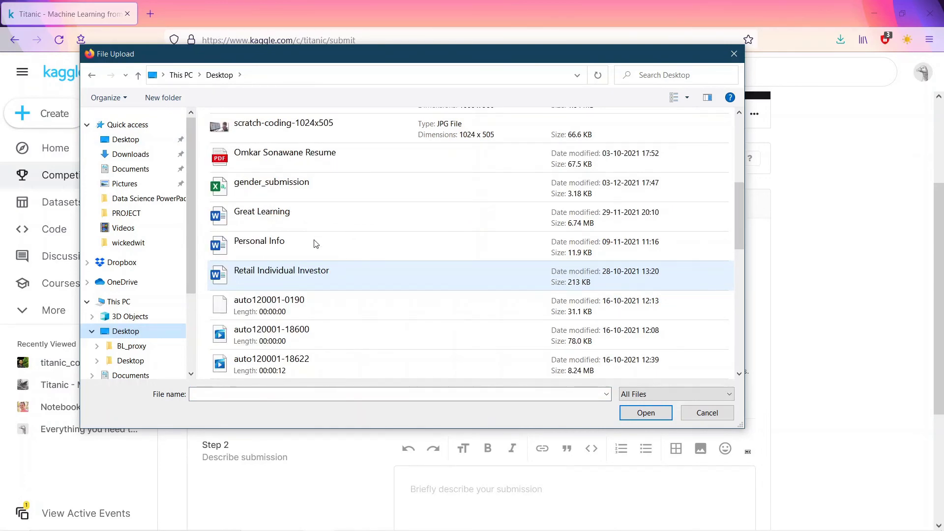
pyautogui.scroll(-1, 315, 244)
pyautogui.scroll(-1, 301, 251)
pyautogui.scroll(2, 305, 237)
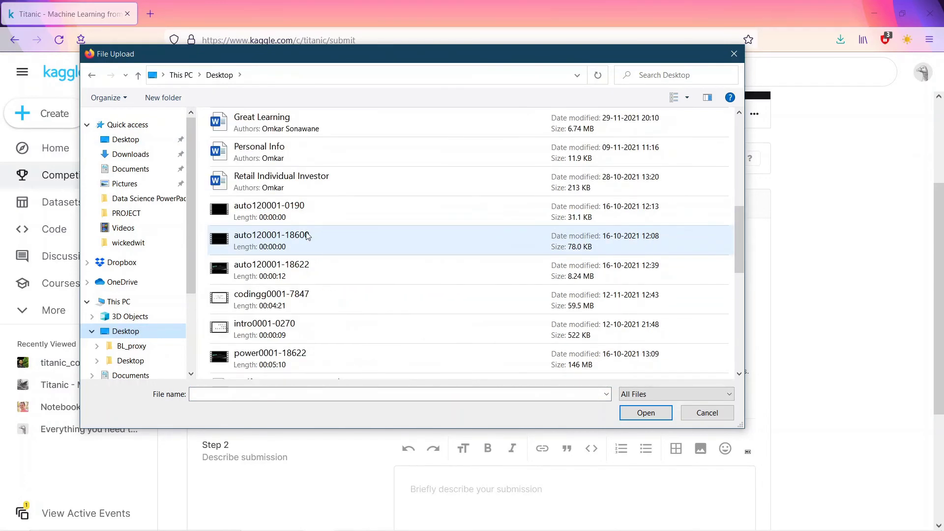
pyautogui.doubleClick(305, 181)
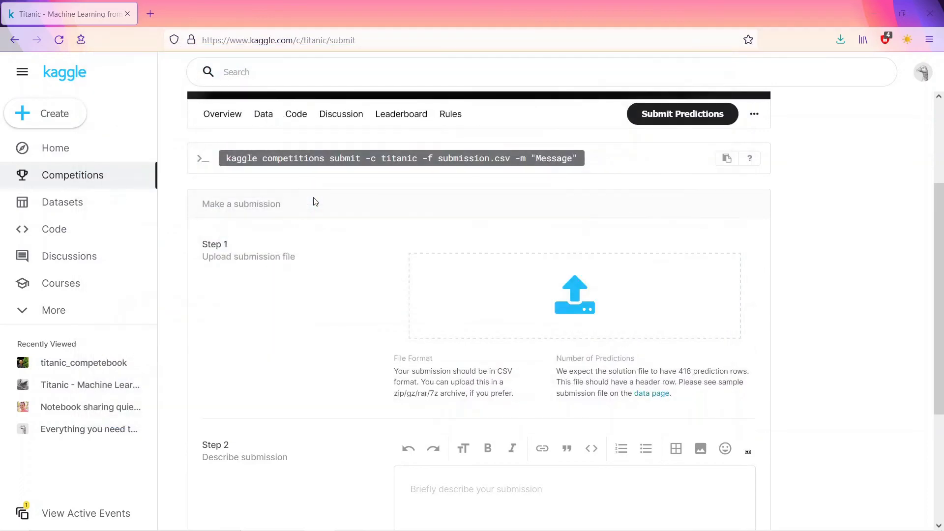
# Describe the submission as 'Gender Submission CSV file for this competition'.
pyautogui.scroll(-1, 500, 352)
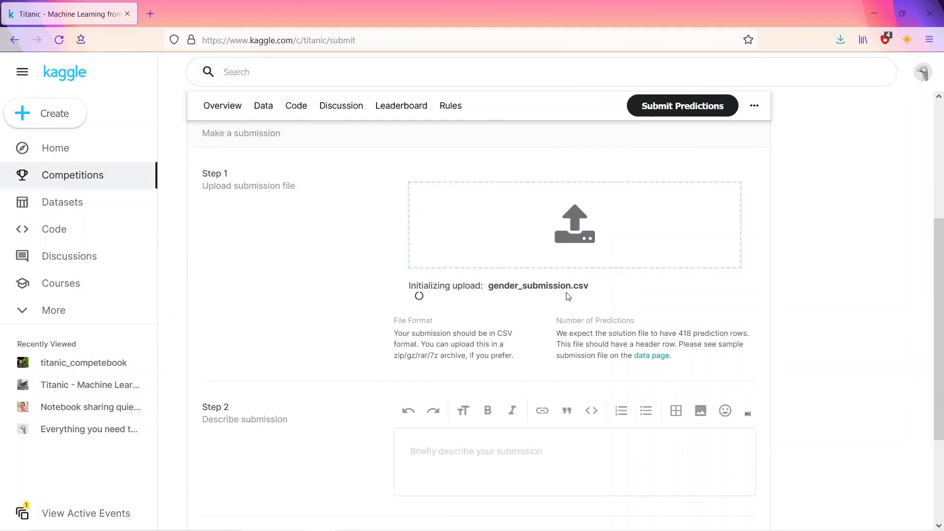
pyautogui.scroll(-1, 527, 379)
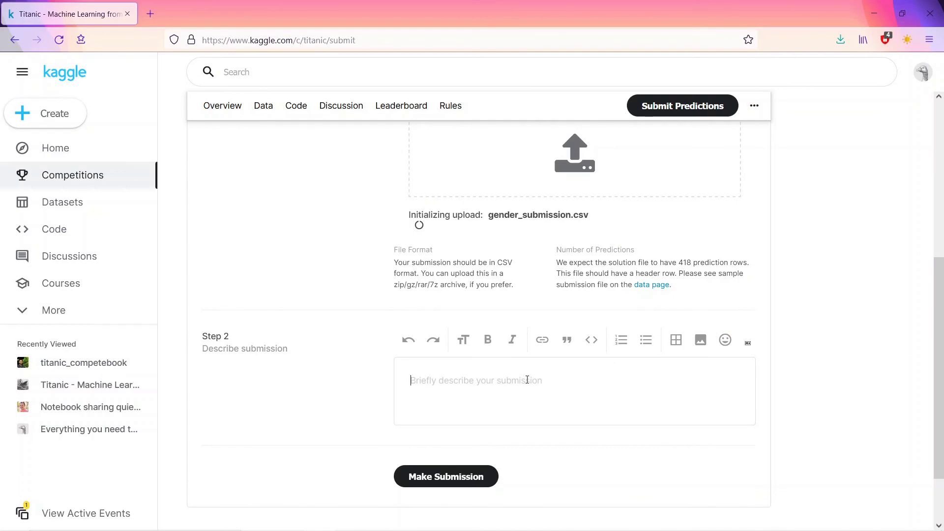
pyautogui.write('Gender Su')
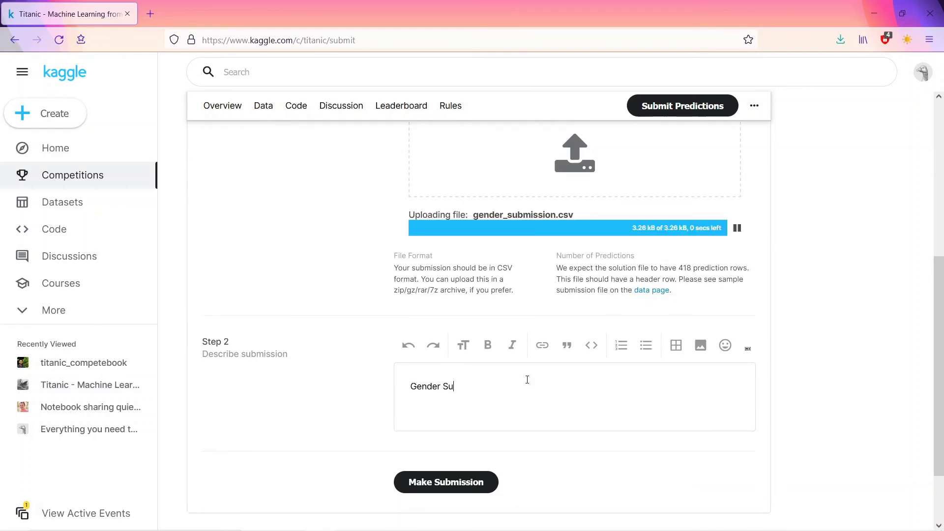
pyautogui.write('bmission CSV file for this competition')
pyautogui.scroll(3, 493, 379)
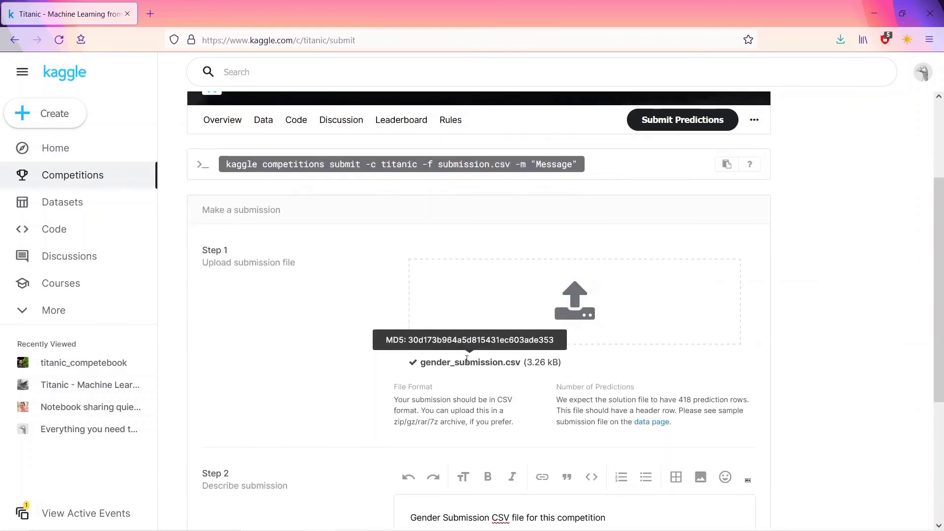
pyautogui.scroll(-3, 450, 434)
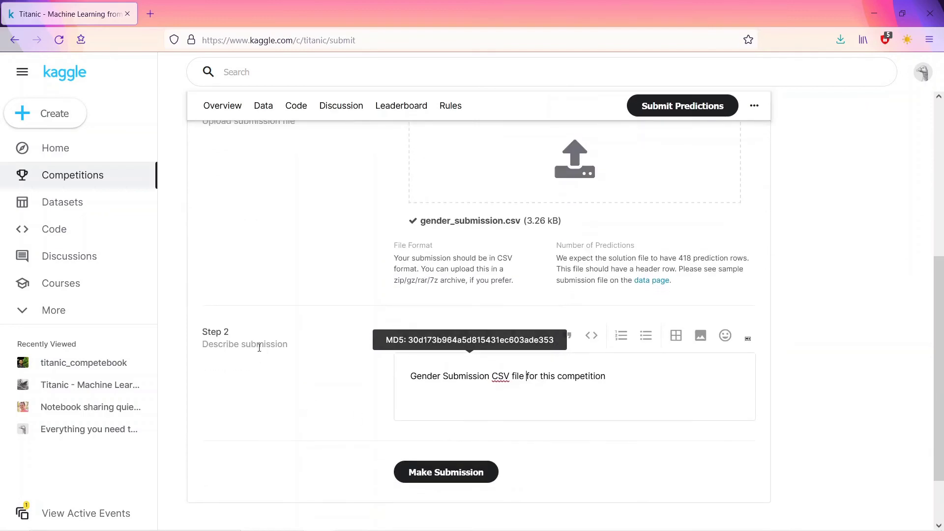
# Make the Titanic submission, scoring 0.76555, and open Your Profile showing Competitions Contributor.
pyautogui.click(475, 475)
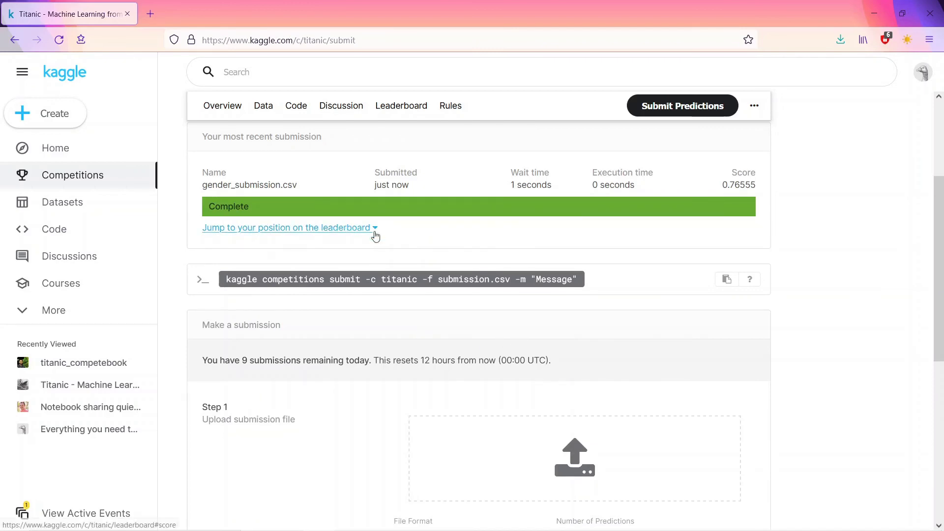
pyautogui.scroll(3, 483, 298)
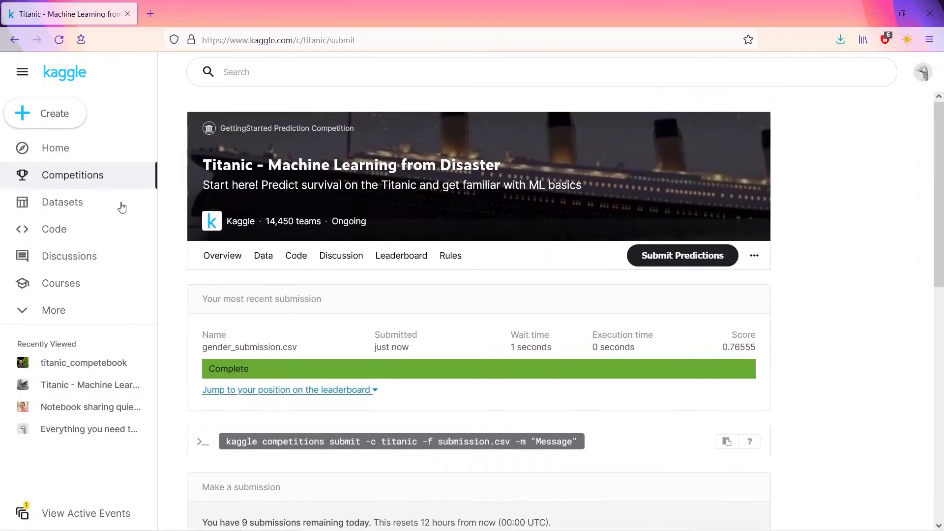
pyautogui.click(59, 155)
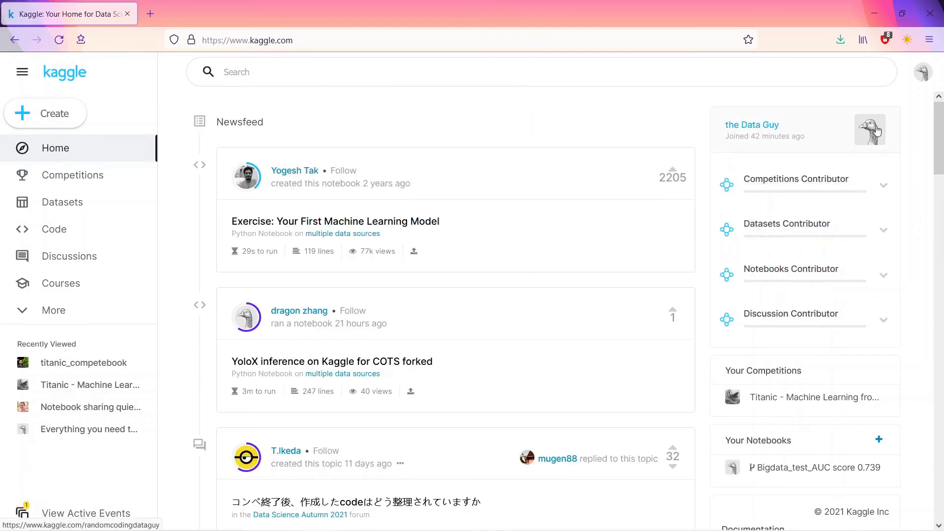
pyautogui.click(923, 71)
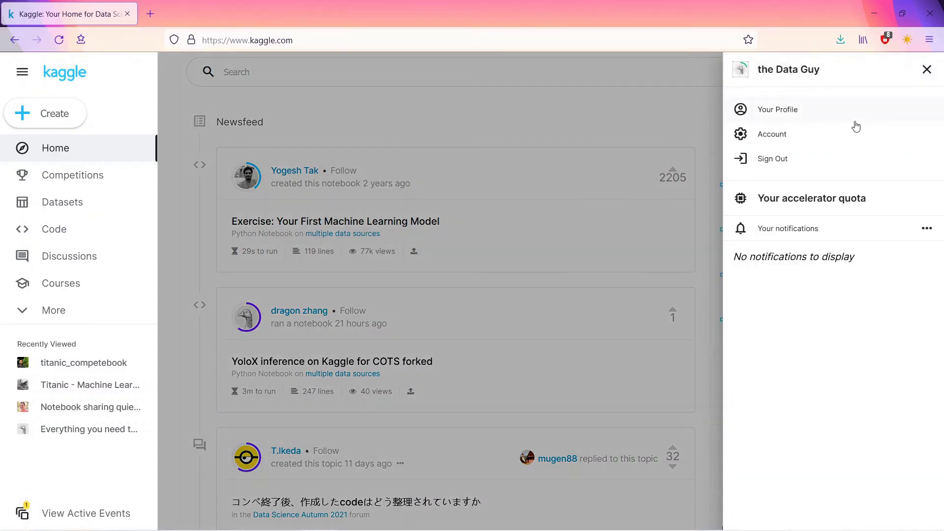
pyautogui.press('Tab')
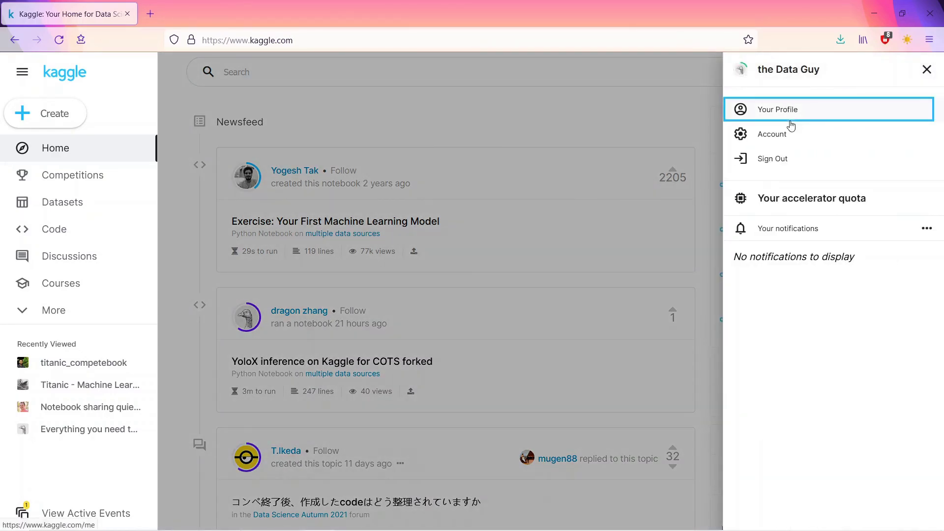
pyautogui.click(790, 120)
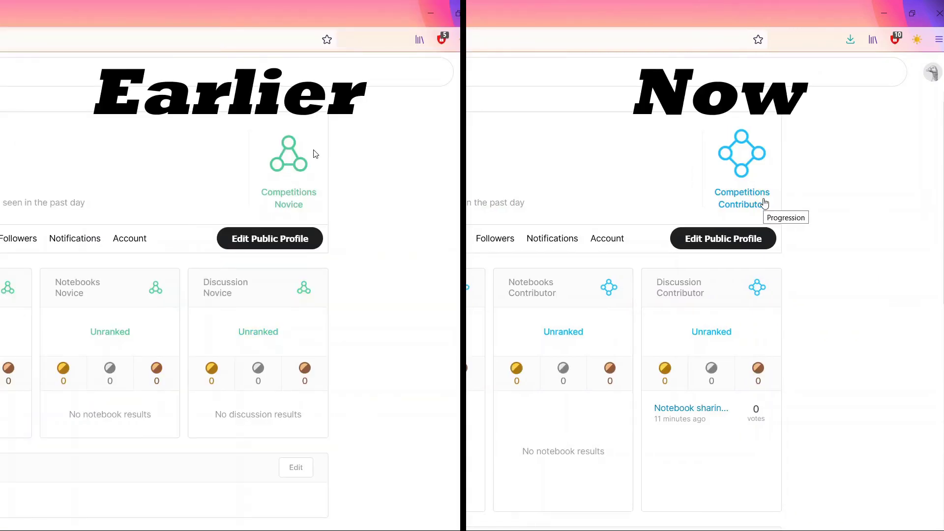
# Open the Contributor progression page and review the Expert tier's Competitions and Datasets bronze-medal requirements.
pyautogui.click(755, 208)
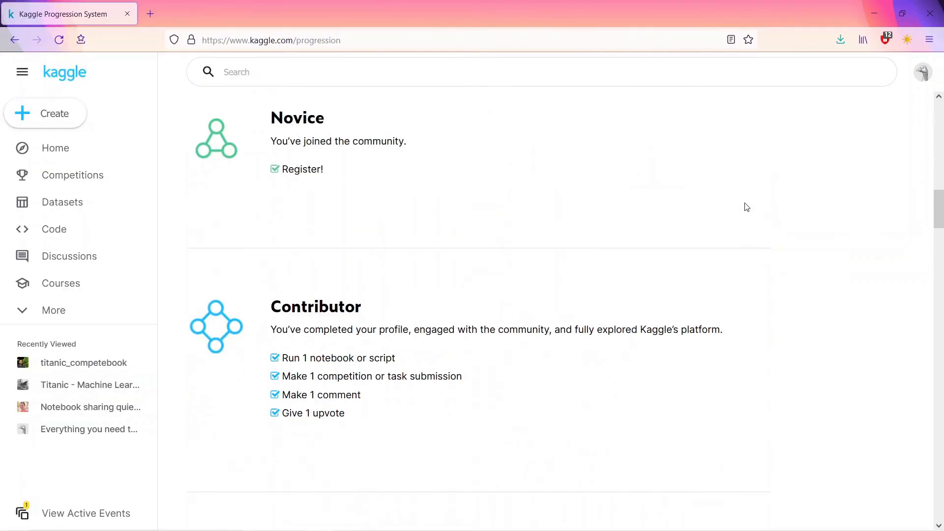
pyautogui.scroll(-4, 744, 204)
pyautogui.scroll(-2, 745, 206)
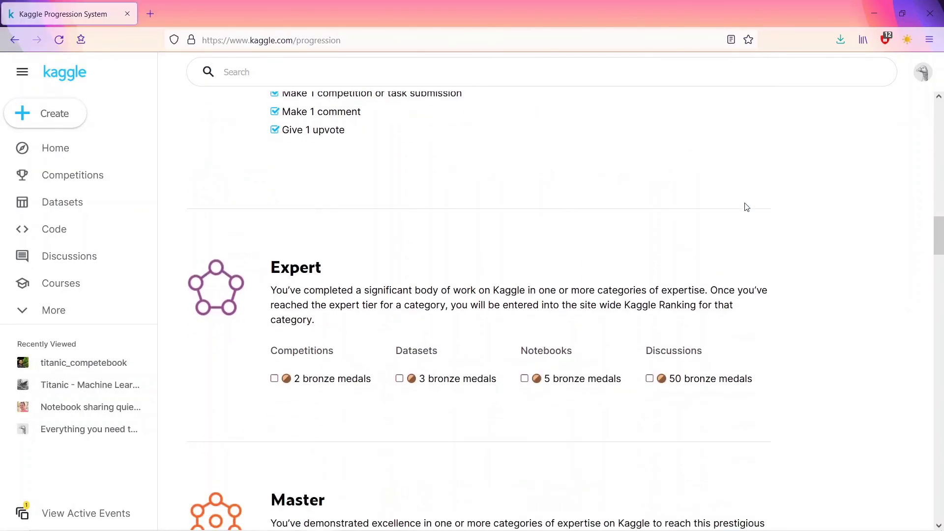
pyautogui.doubleClick(300, 378)
pyautogui.click(449, 370)
pyautogui.moveTo(430, 383); pyautogui.dragTo(491, 382)
pyautogui.click(487, 382)
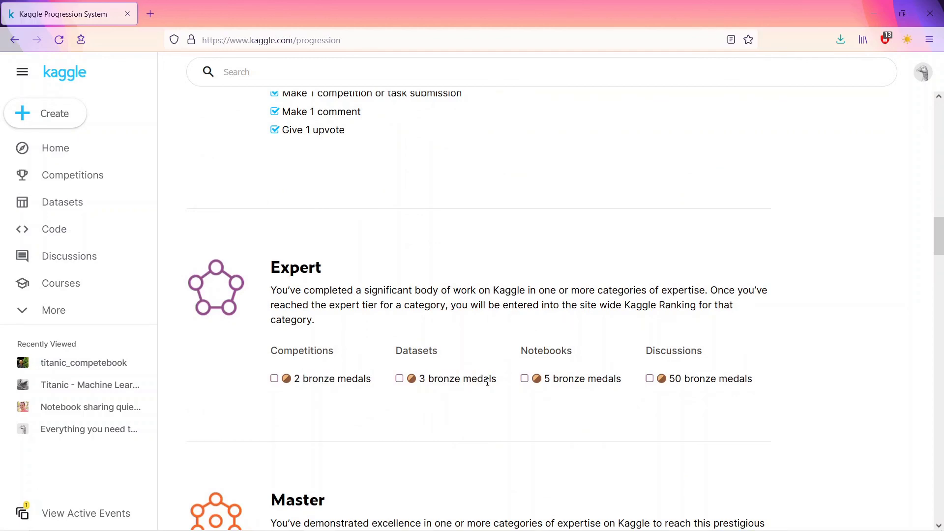